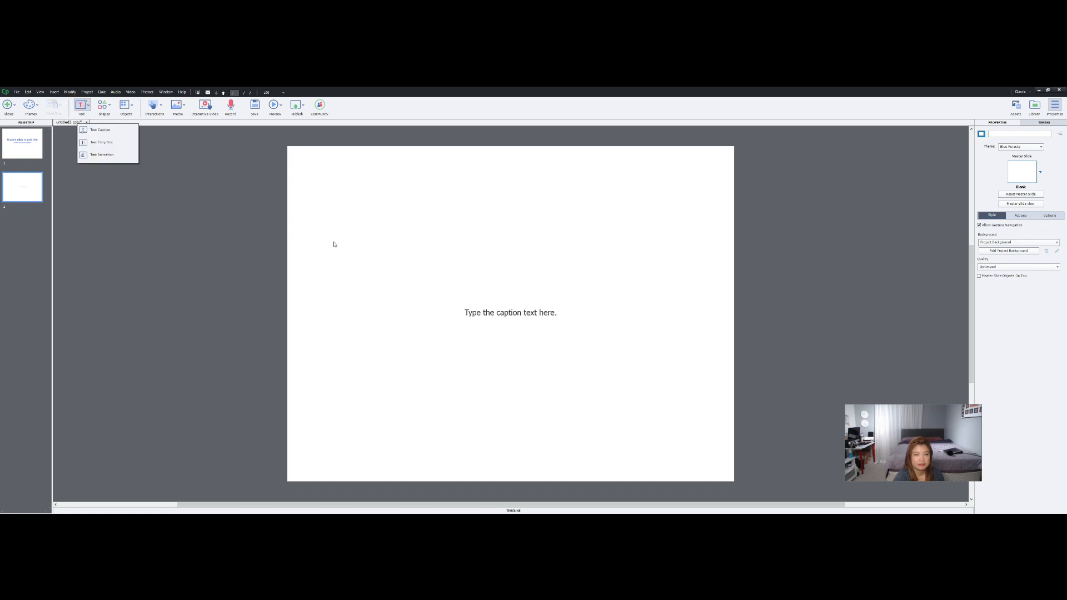
Replace the placeholder text of the caption in the middle of the slide with "Hello February :)".
left_click(477, 313)
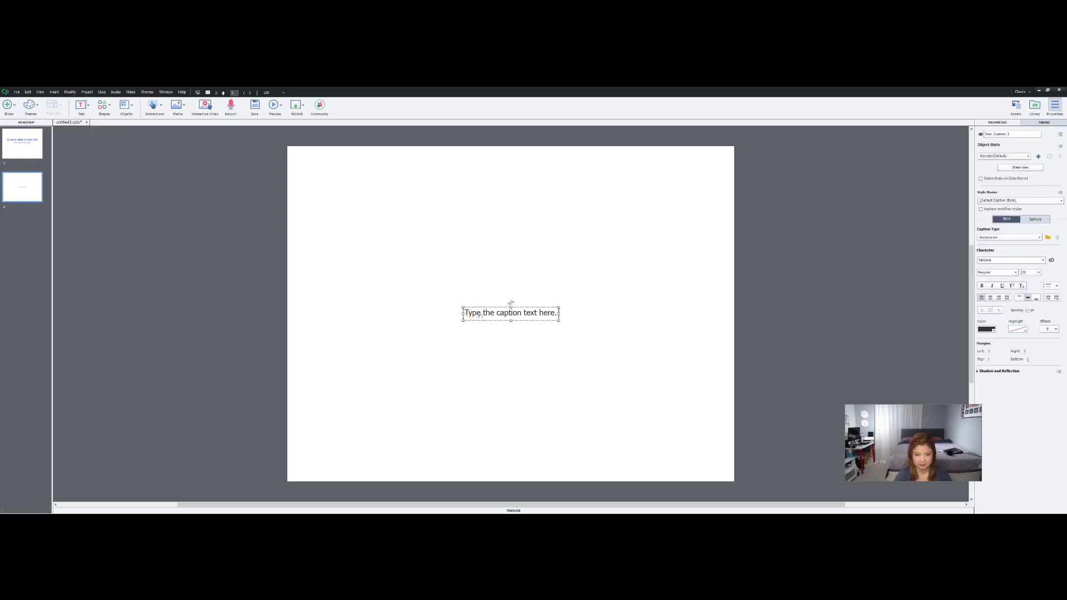
double_click(492, 314)
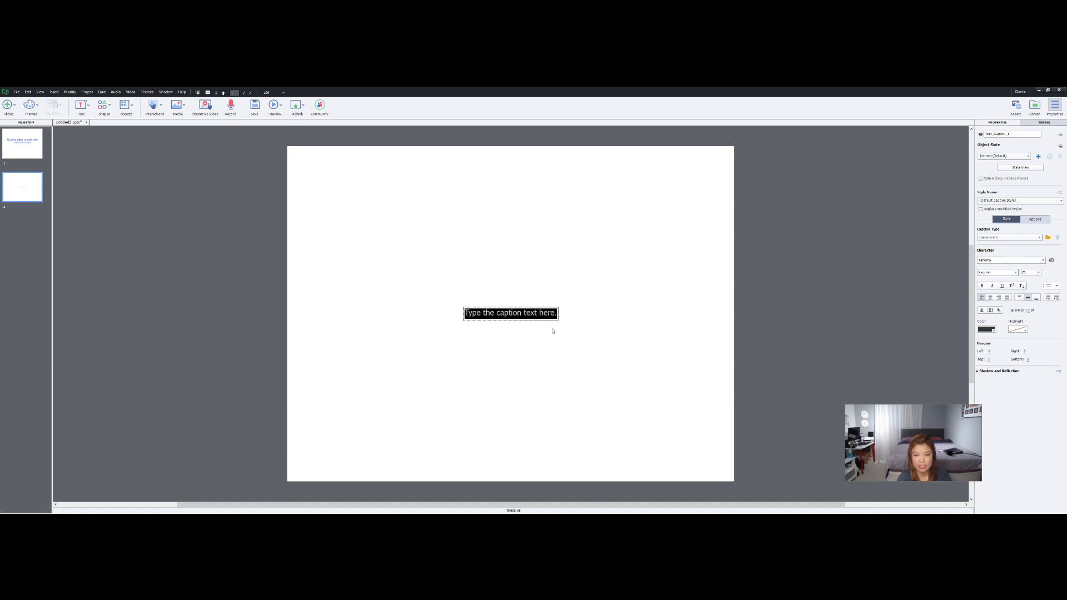
type("Hello ")
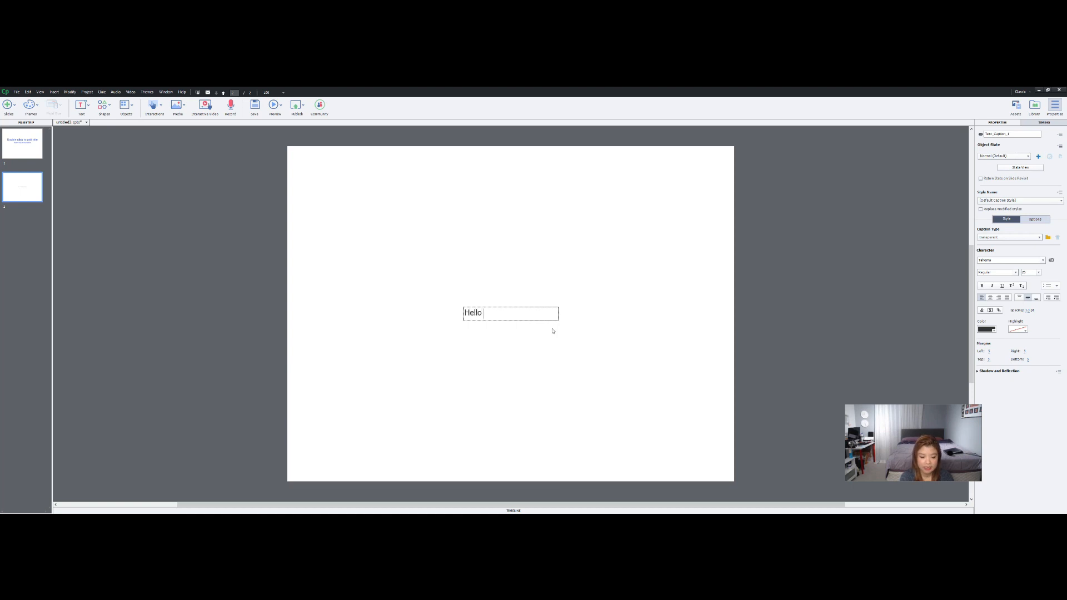
type("February")
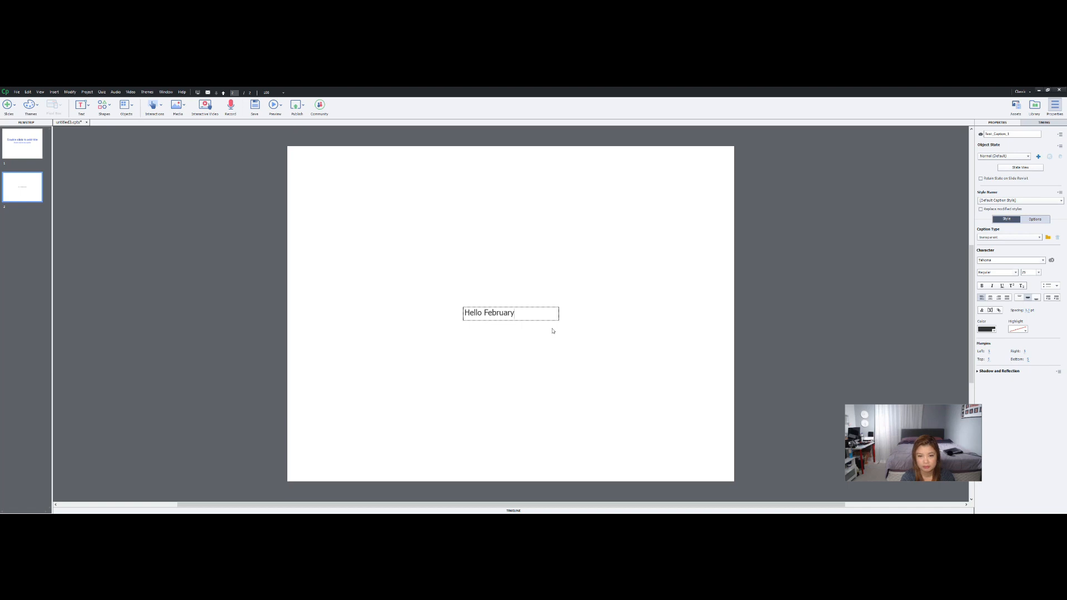
type(" :)")
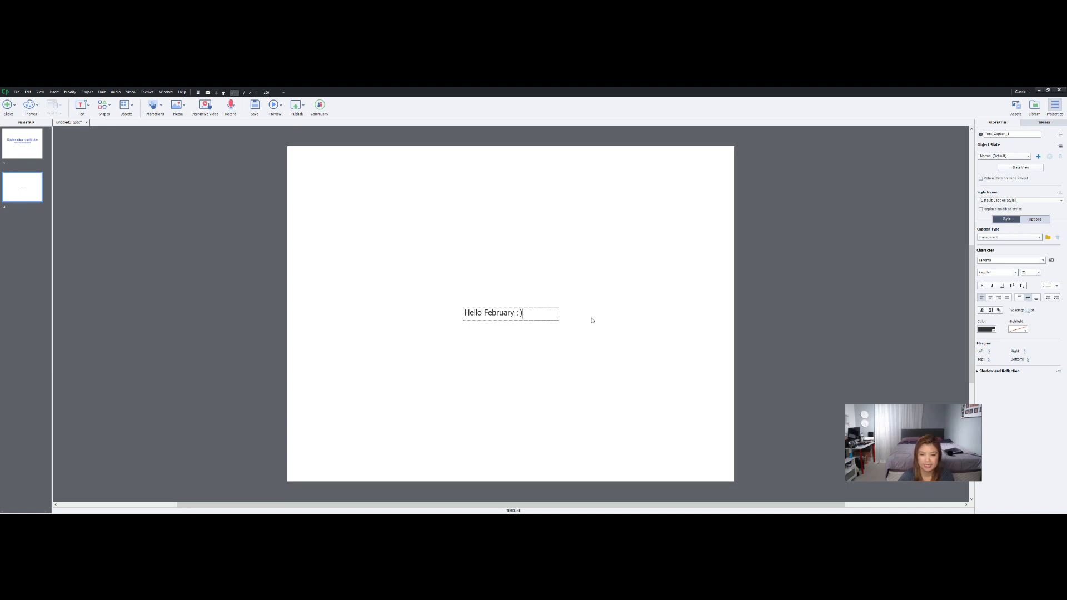
Format the whole caption text in red, bold and italic.
key("ctrl+a")
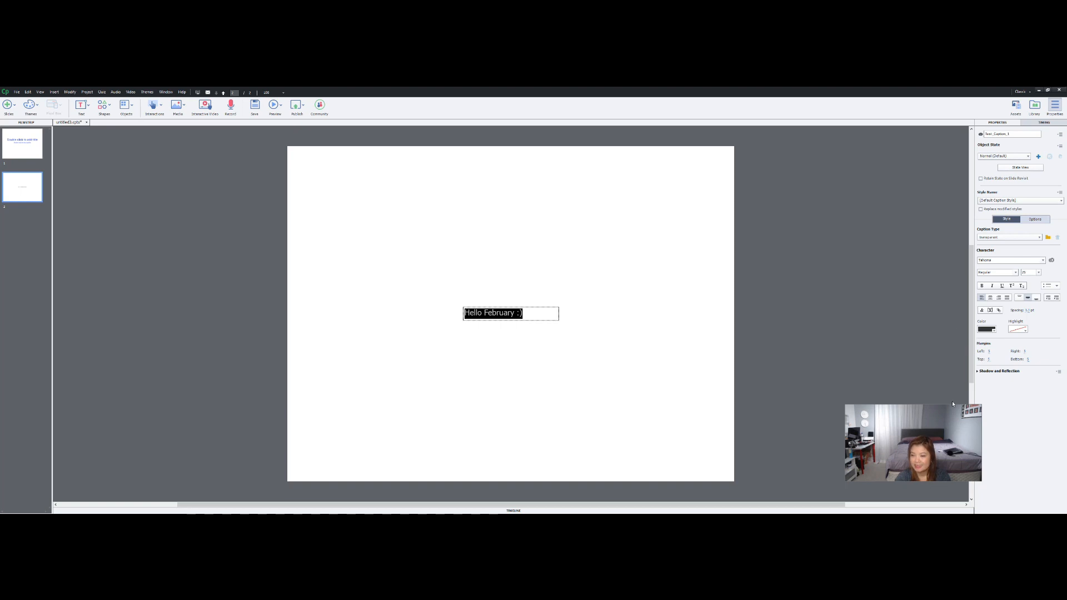
left_click_drag(951, 408, 903, 390)
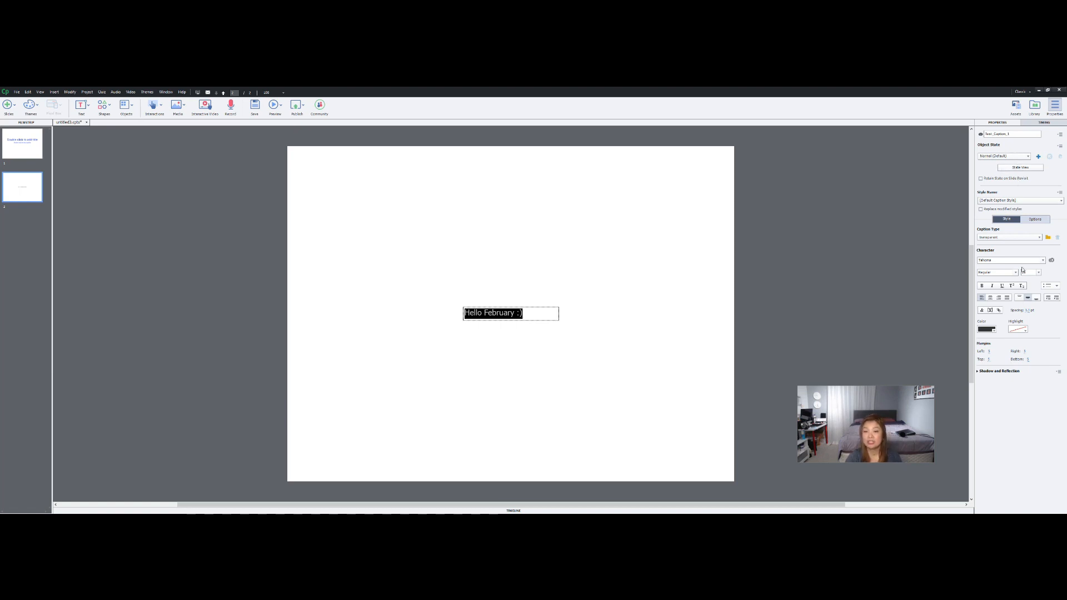
left_click(994, 331)
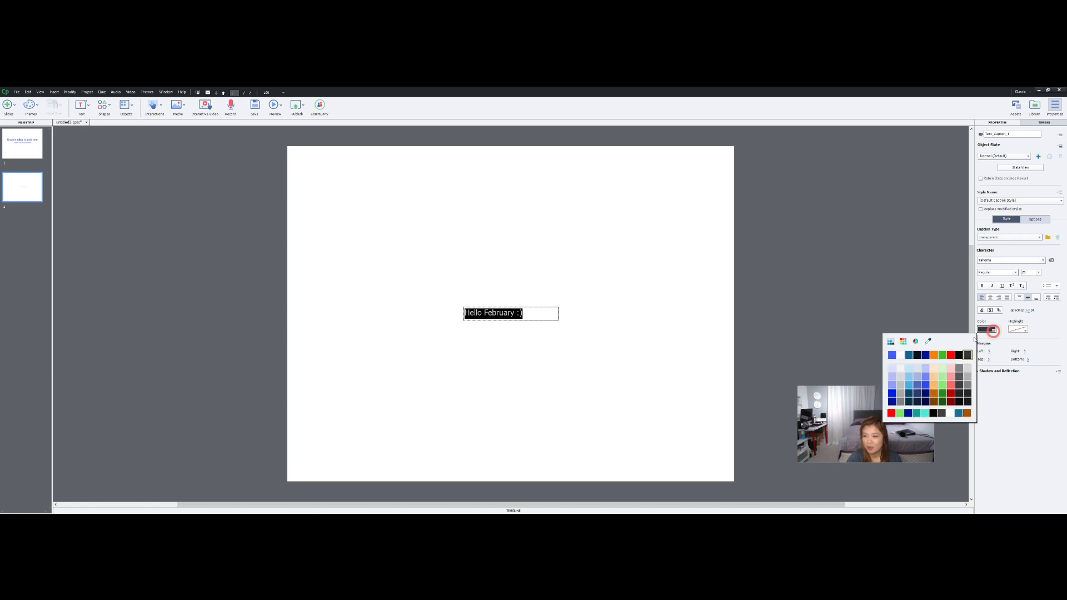
left_click(950, 355)
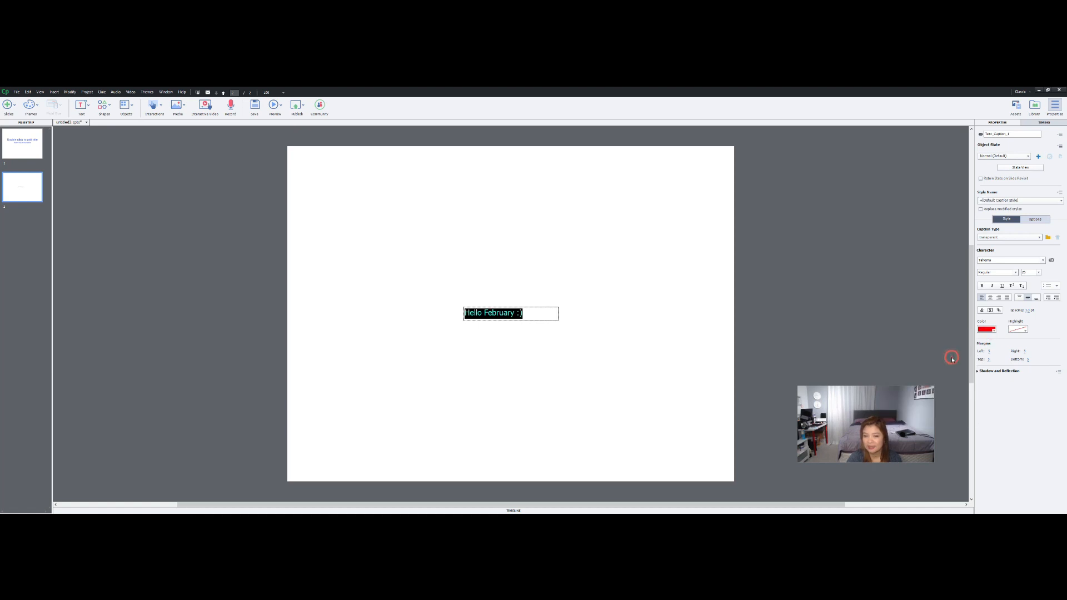
left_click(981, 286)
left_click(992, 286)
Set the caption text's font size to 48 and finish editing the text.
left_click(1039, 272)
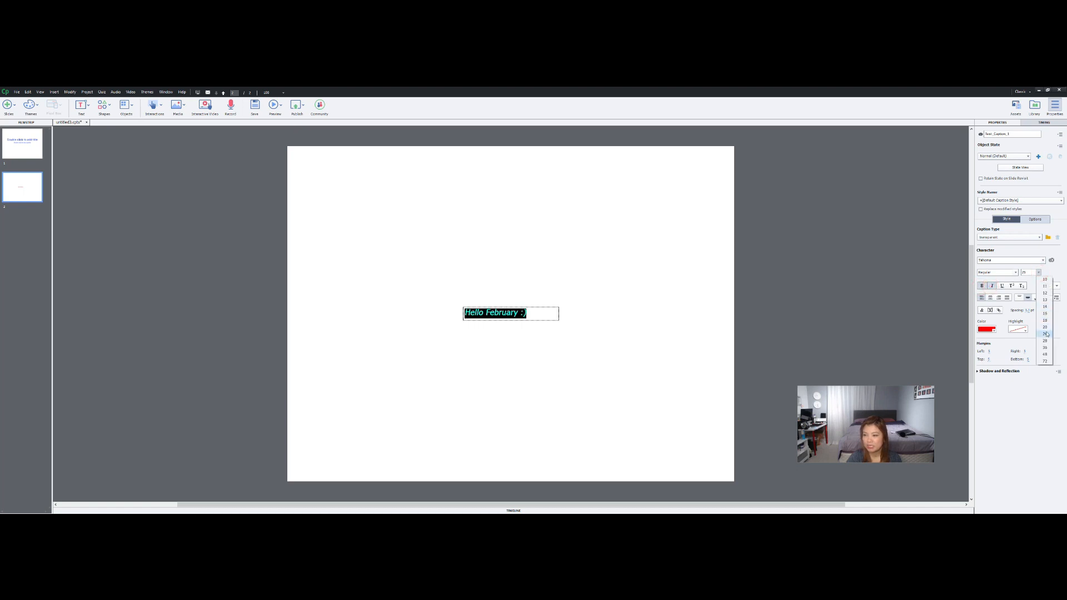
left_click(1047, 327)
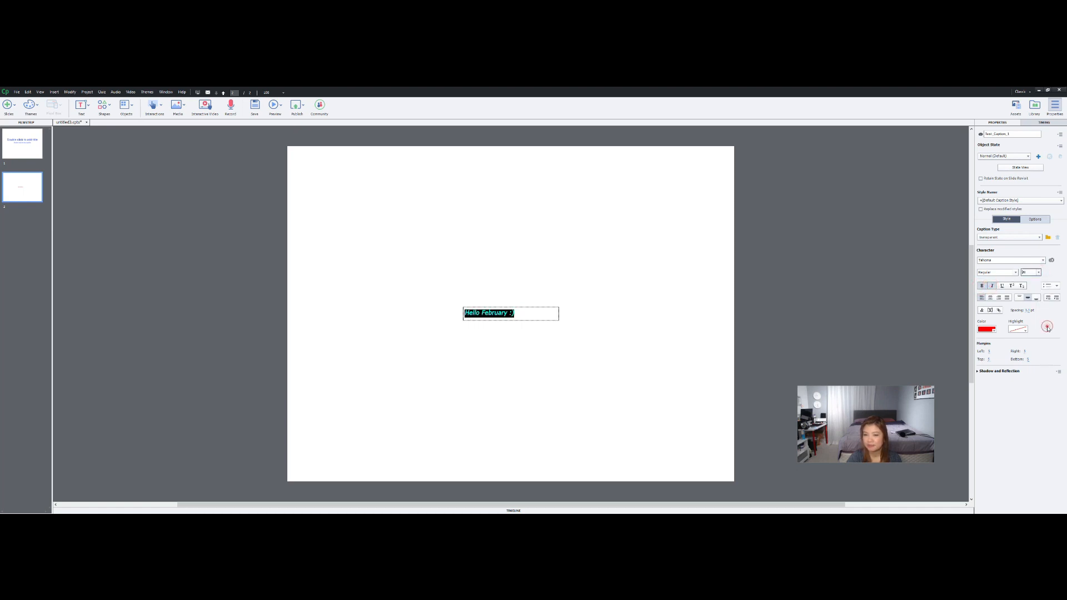
left_click(1038, 274)
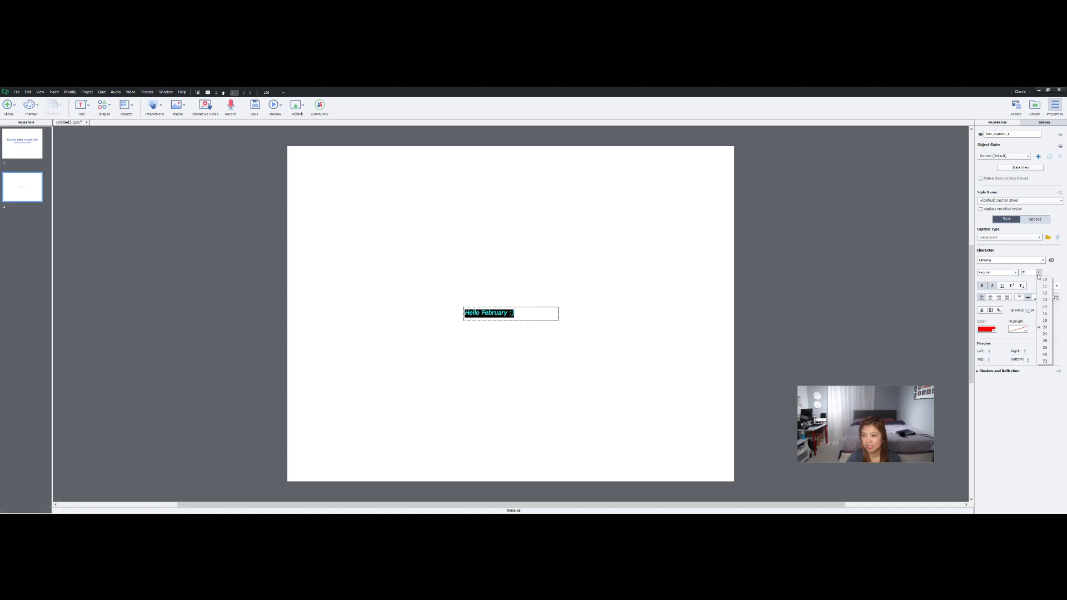
left_click(1046, 357)
left_click(584, 328)
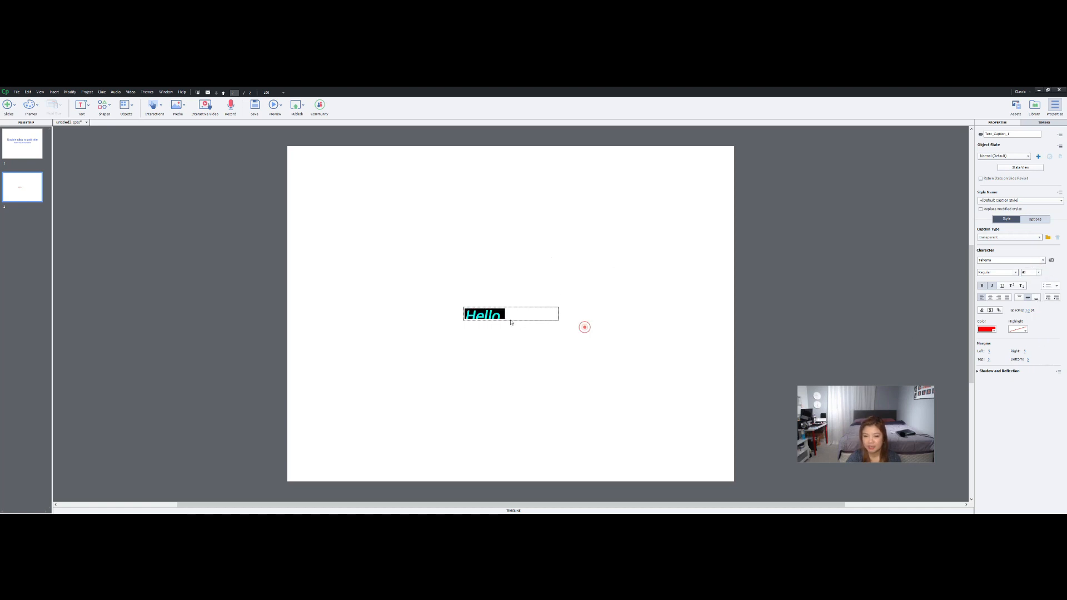
left_click(576, 276)
Enlarge the caption box to fit all of its text and move it to the top centre of the slide.
left_click(487, 315)
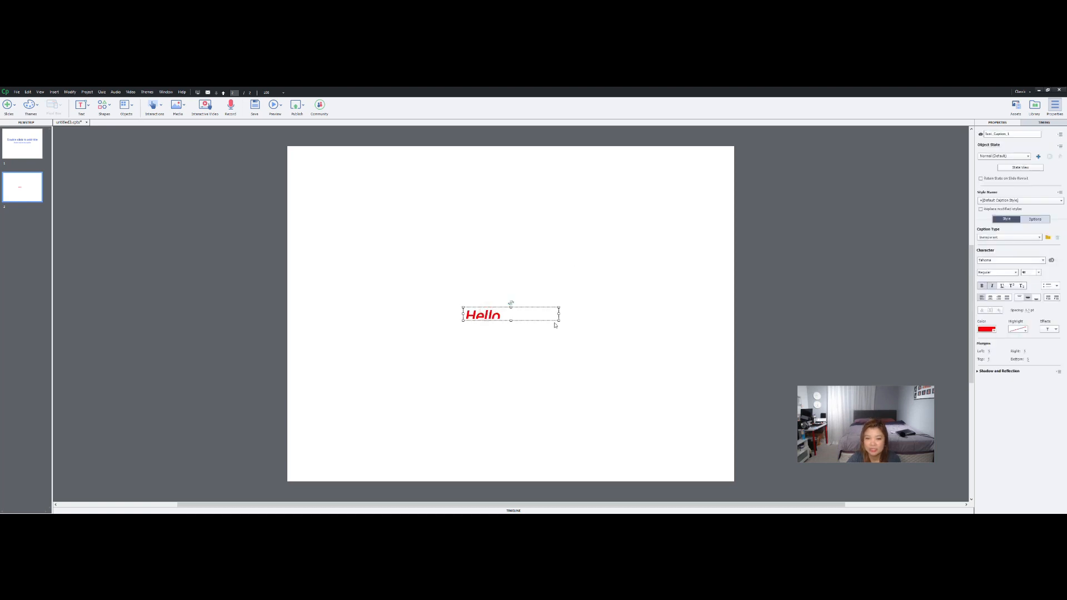
left_click_drag(560, 321, 528, 329)
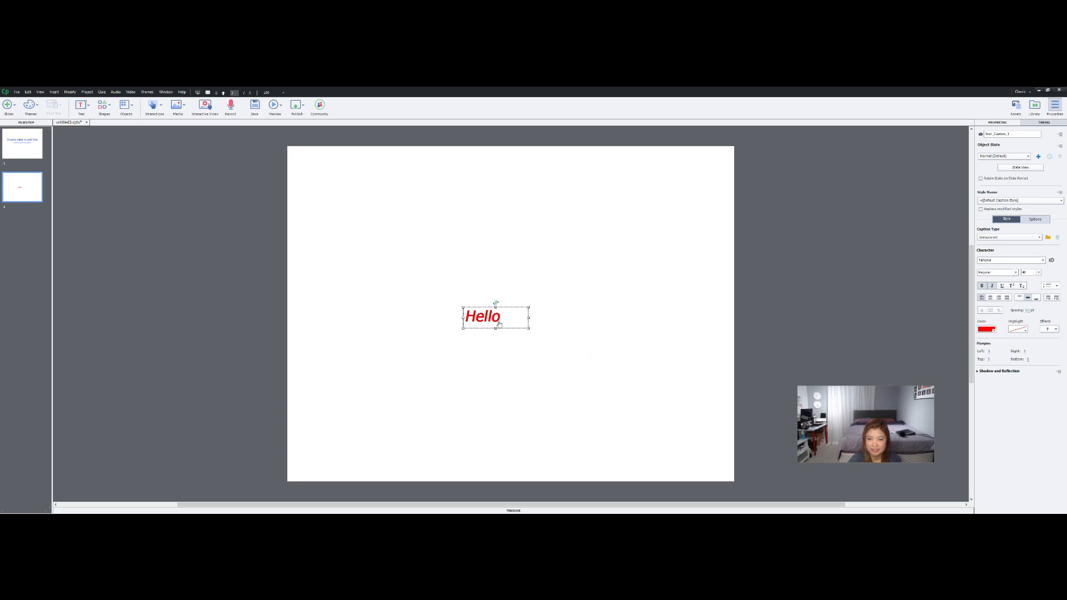
left_click_drag(528, 328, 592, 356)
left_click_drag(542, 328, 534, 188)
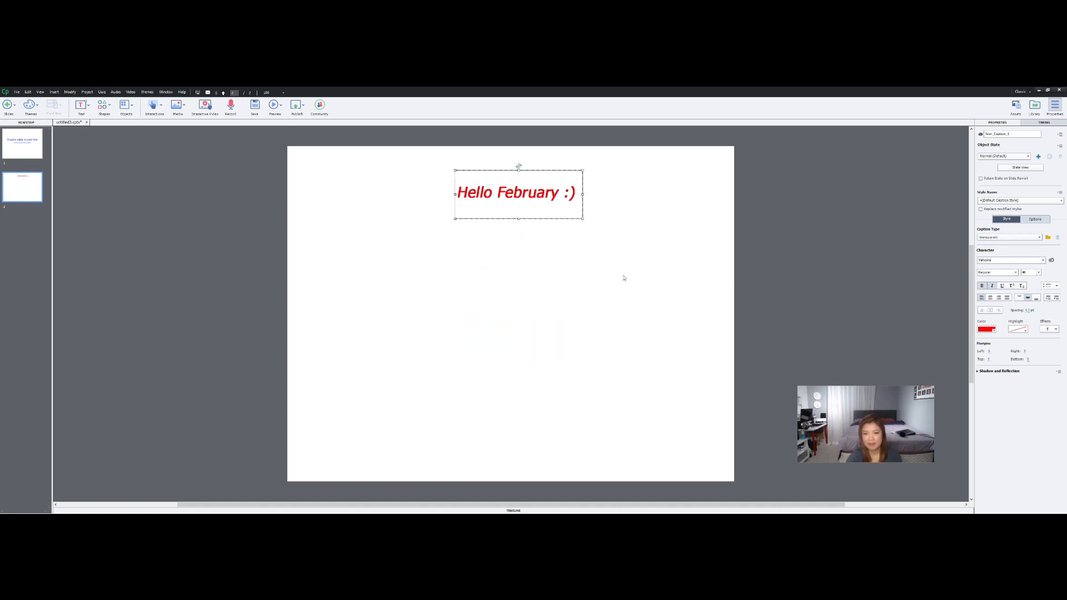
left_click(657, 260)
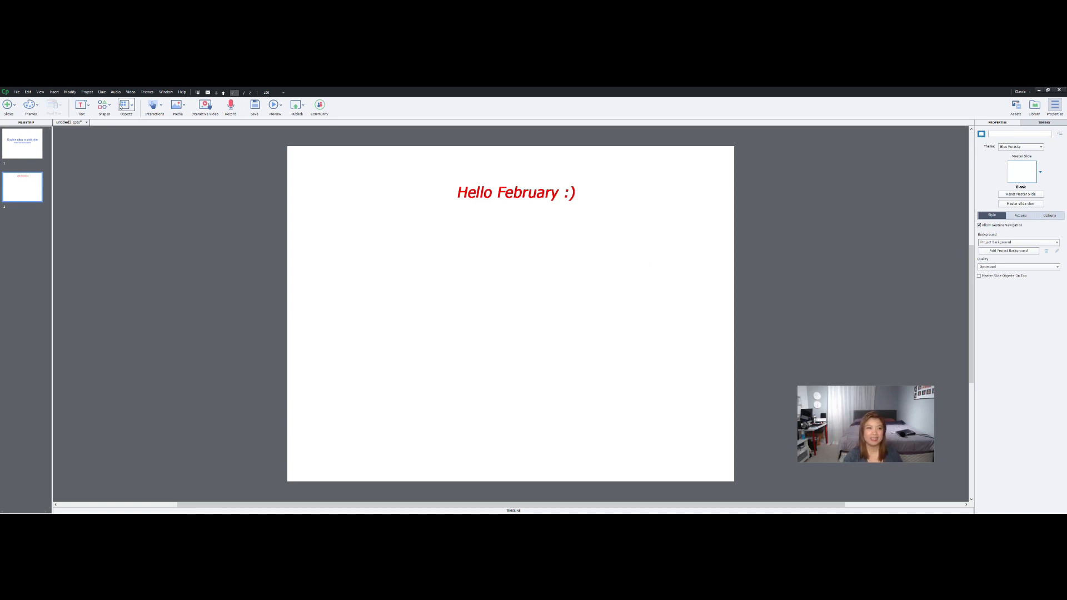
Insert a text entry box on the slide and align its Submit button level with the entry field.
left_click(82, 106)
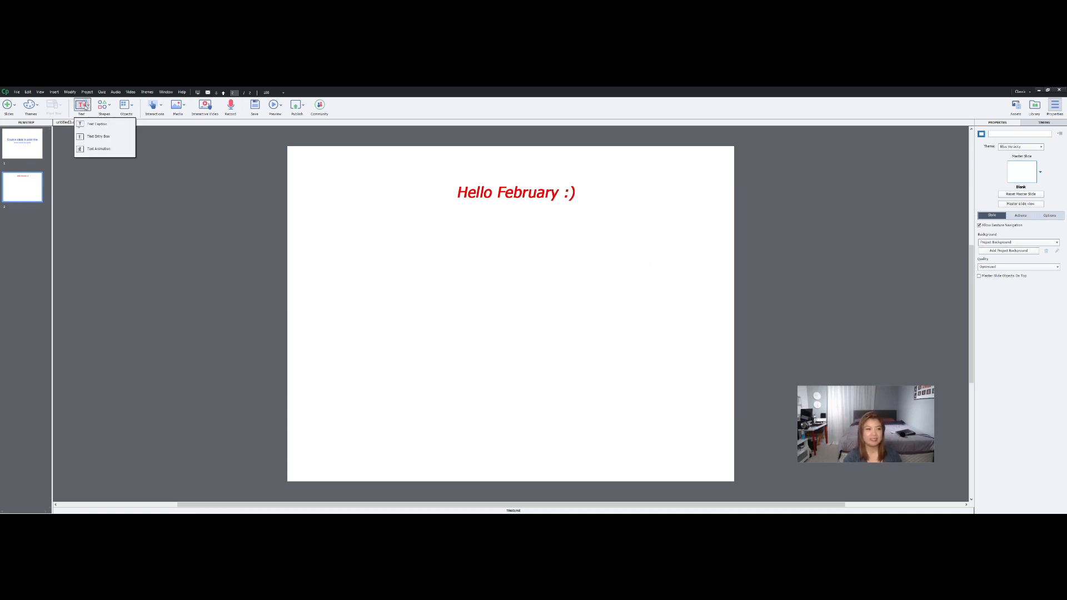
left_click(92, 138)
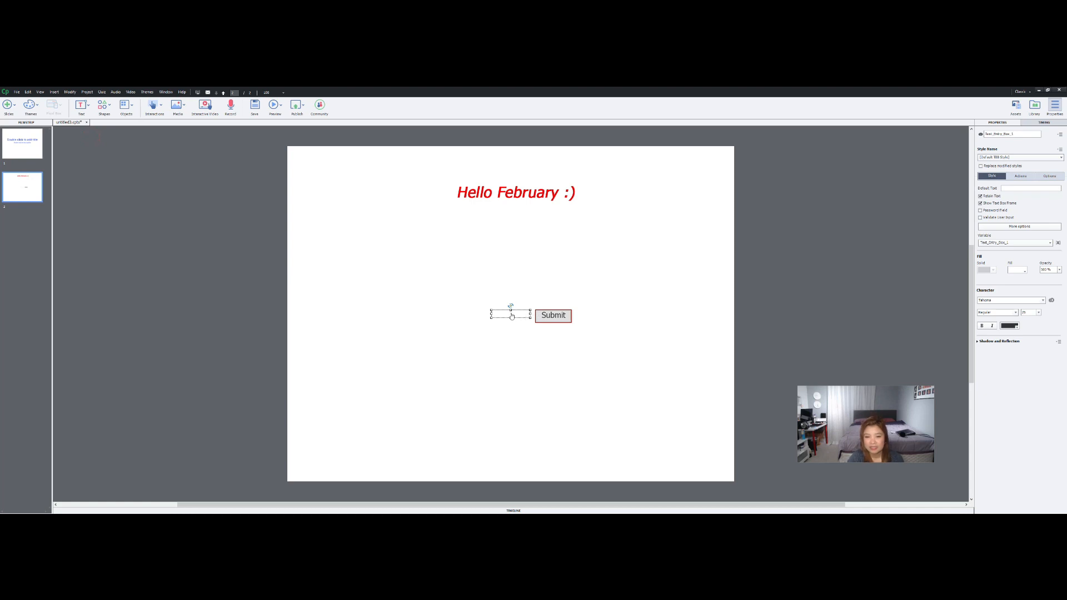
left_click(510, 313)
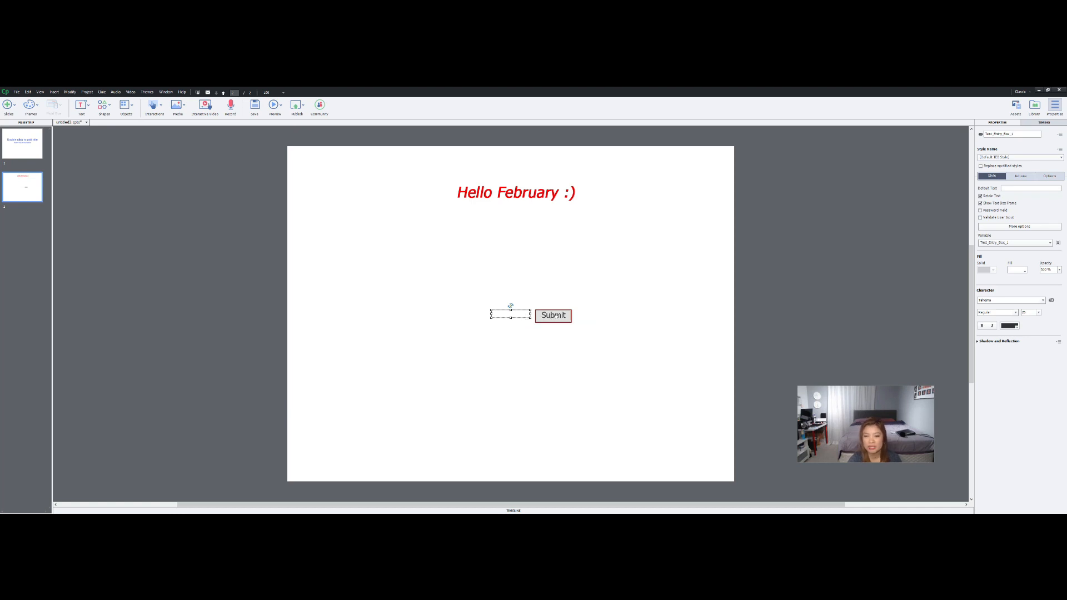
left_click(553, 316)
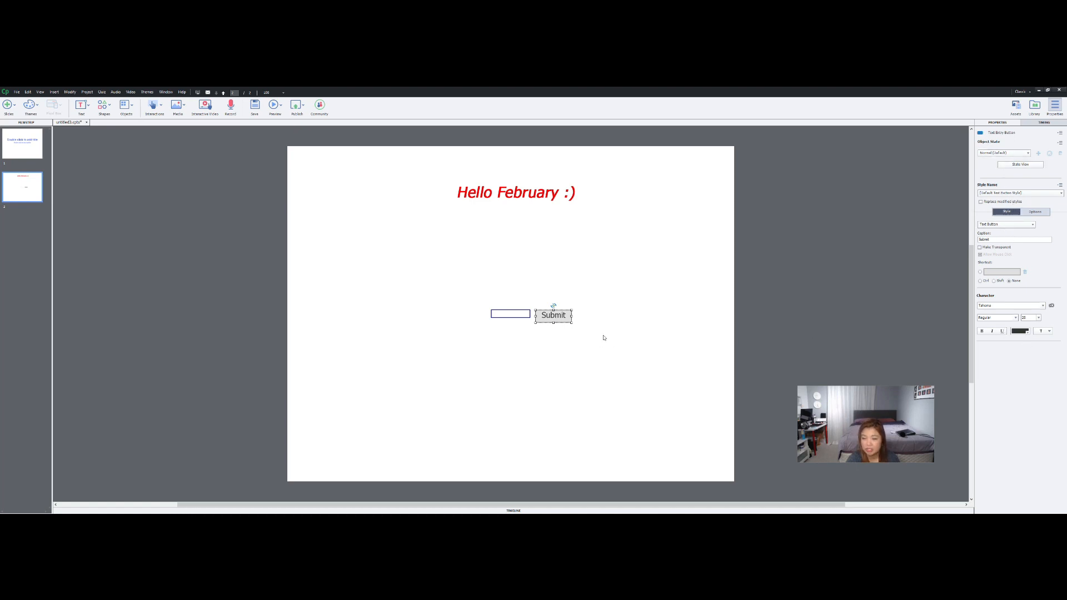
left_click_drag(566, 318, 565, 313)
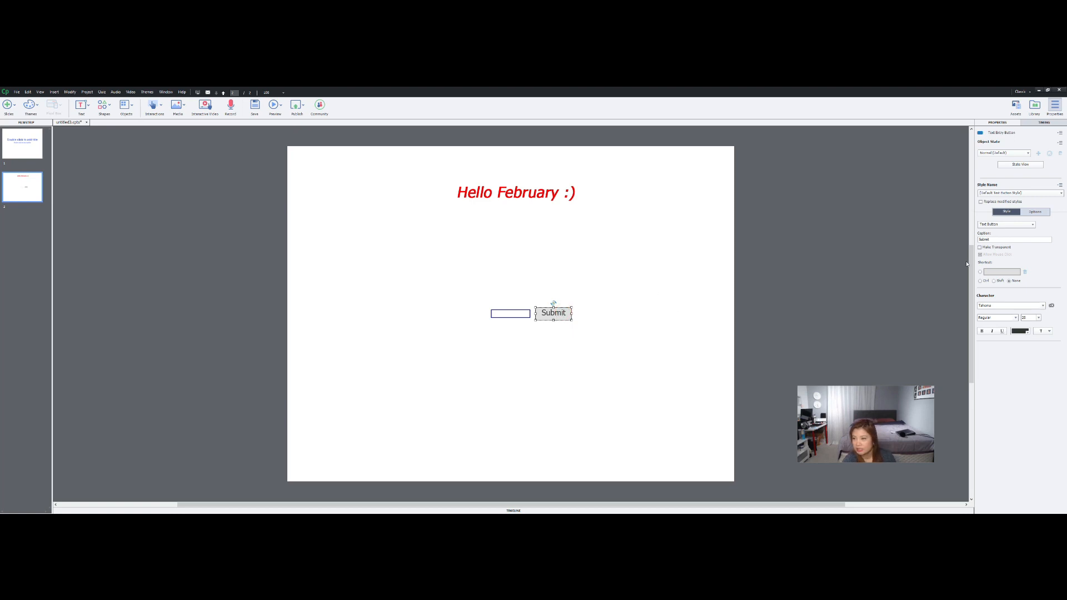
Change the Submit button's caption to "Enter".
left_click(994, 240)
double_click(994, 239)
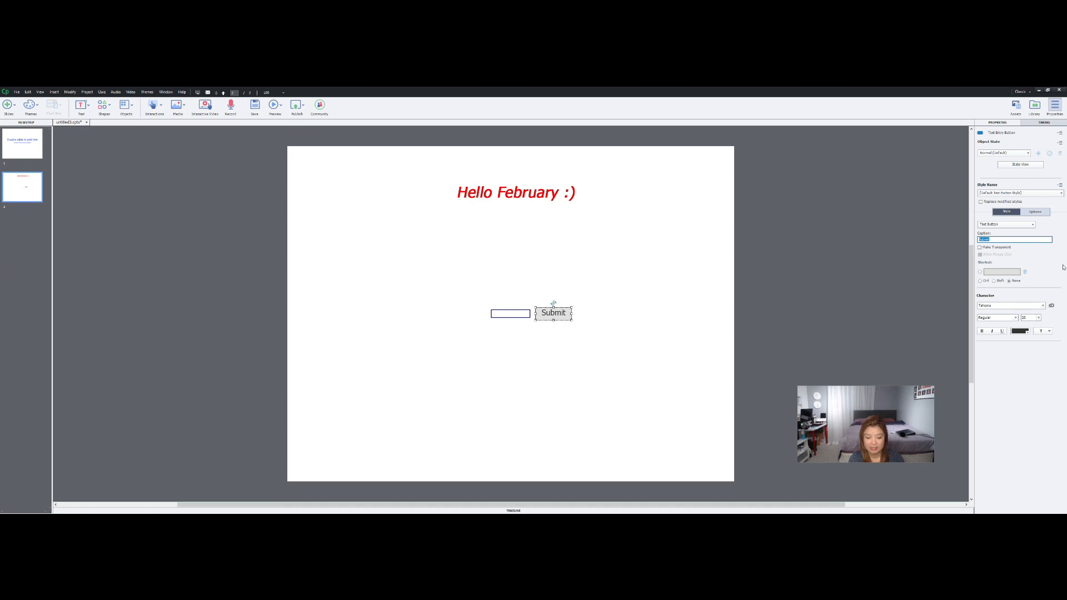
type("Enter")
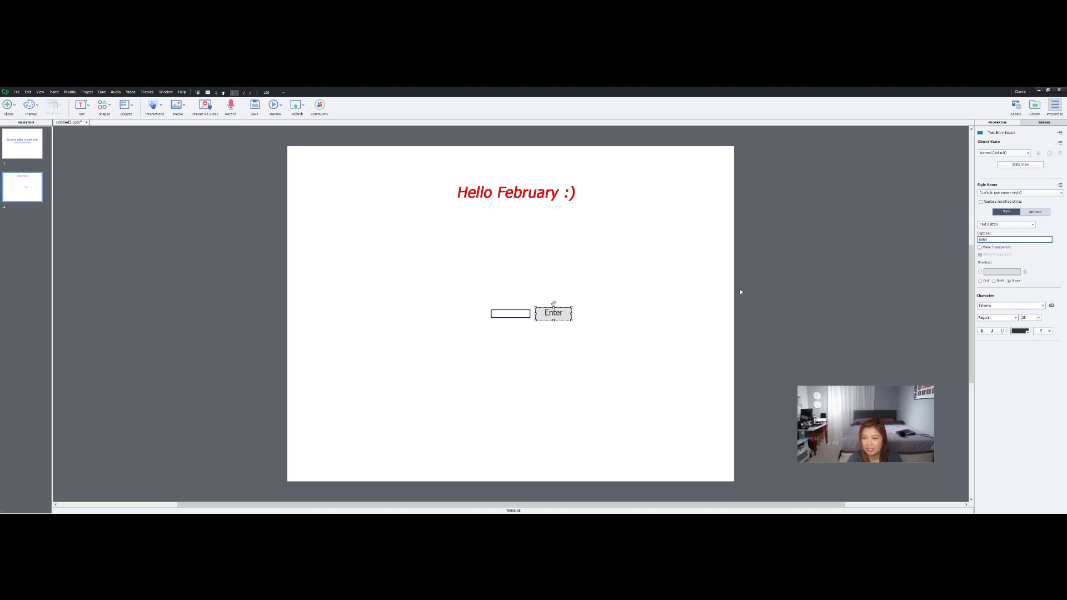
left_click(996, 239)
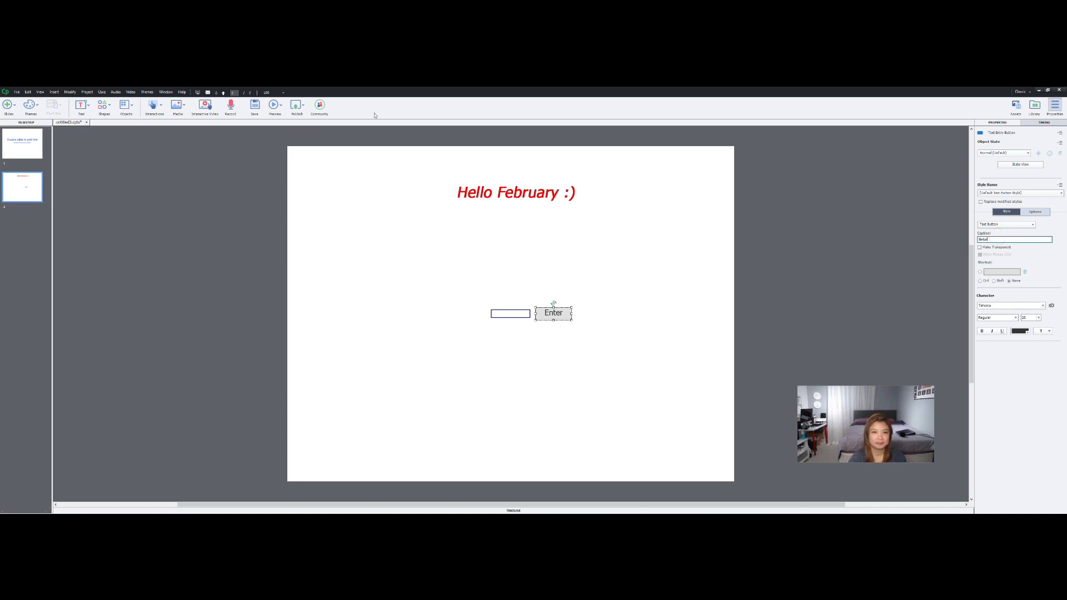
left_click(409, 241)
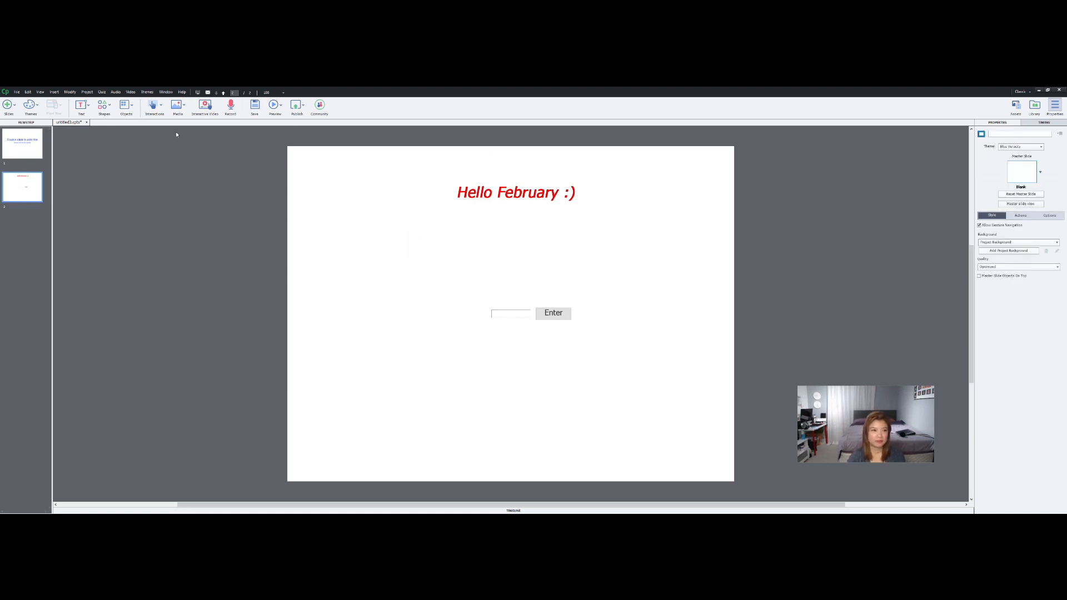
Draw a rounded rectangle shape over the "Hello February :)" caption, covering the text.
left_click(83, 106)
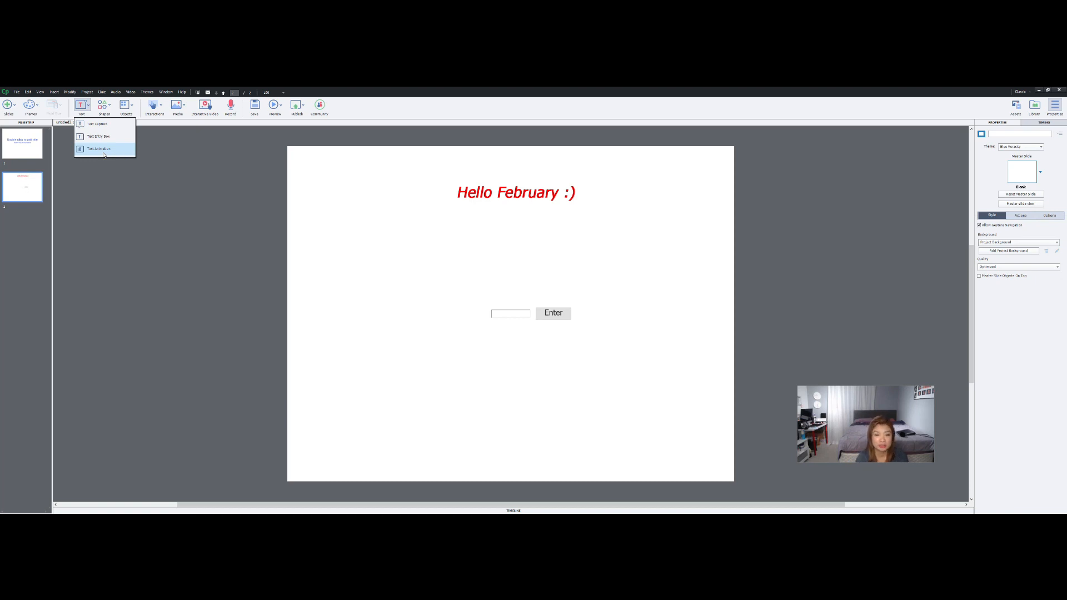
left_click(104, 107)
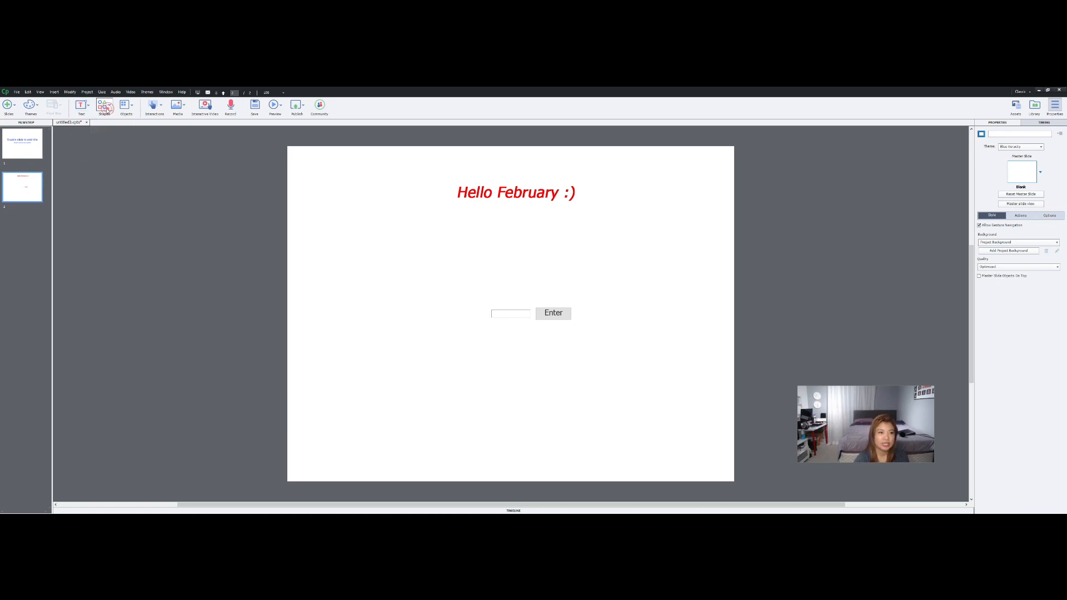
left_click(105, 107)
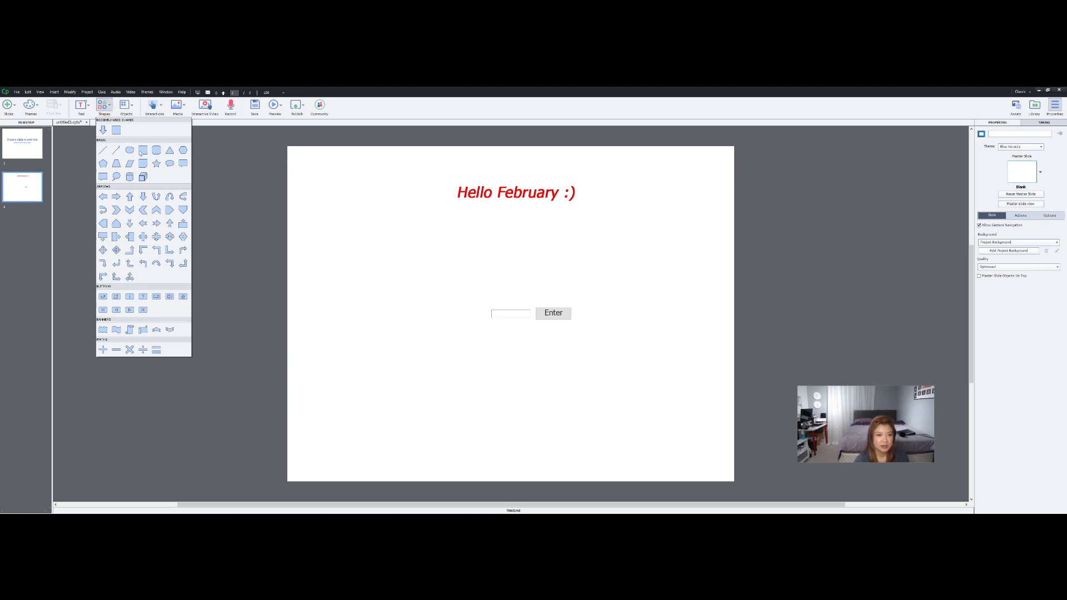
left_click(158, 152)
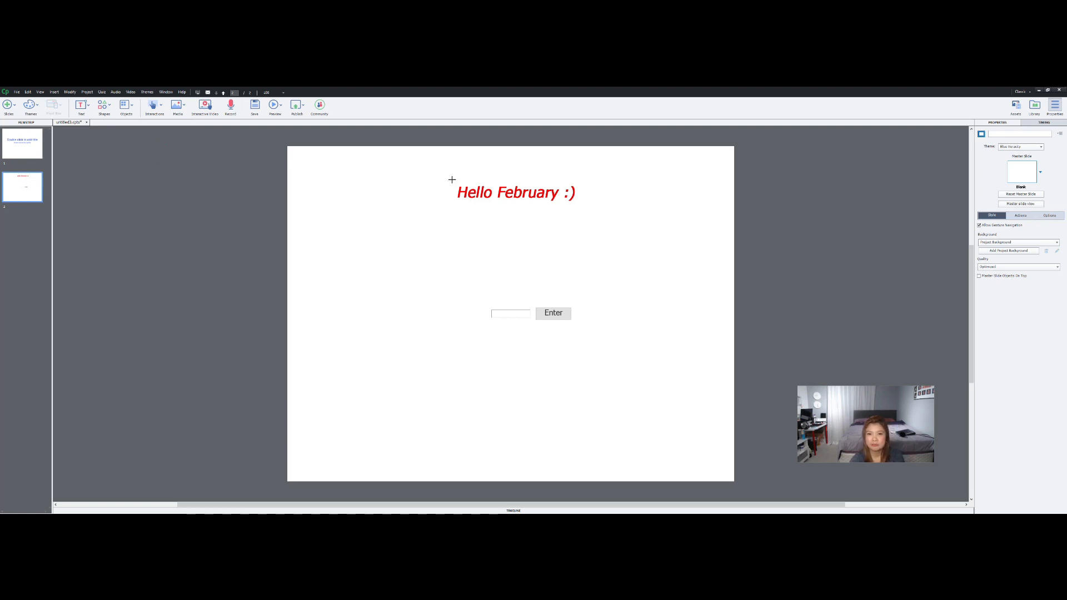
left_click_drag(445, 177, 582, 209)
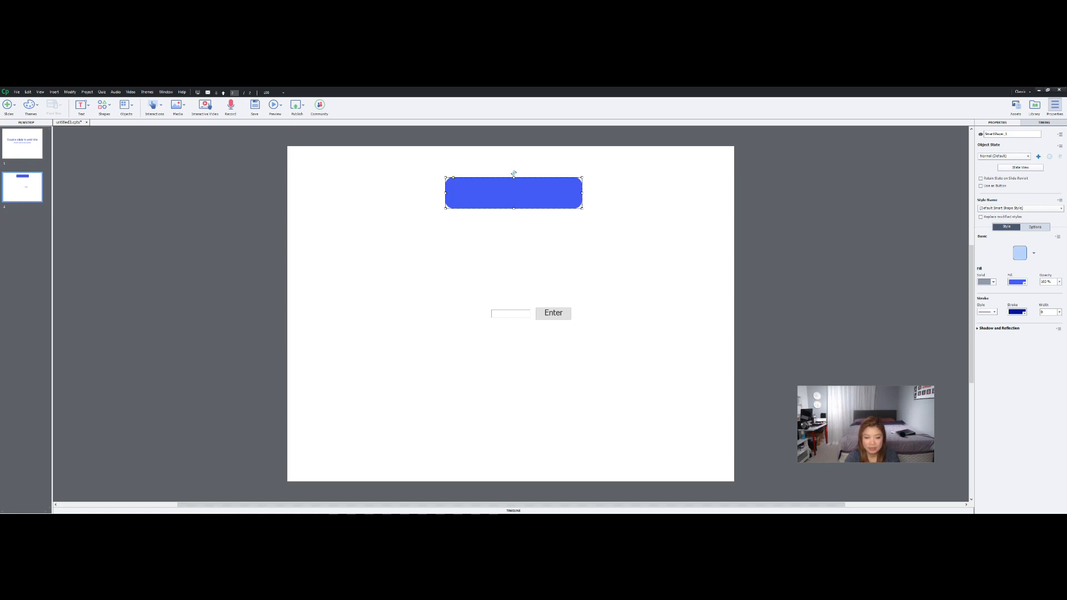
Expand the timeline and identify the tracks of the text entry box, the caption and the rounded rectangle, ending with the rectangle selected.
left_click(452, 512)
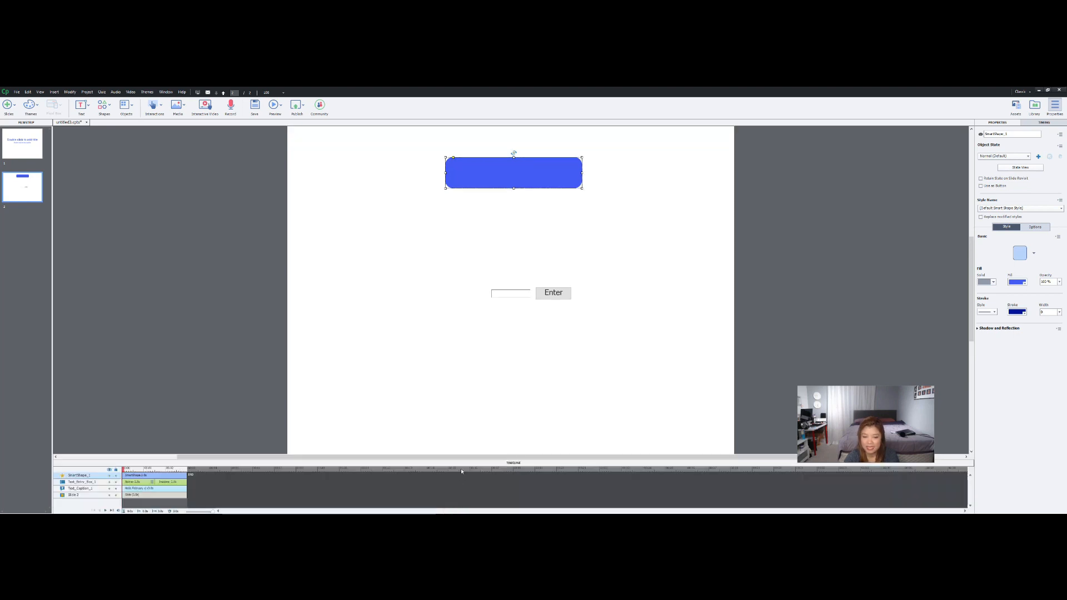
left_click_drag(464, 462, 464, 449)
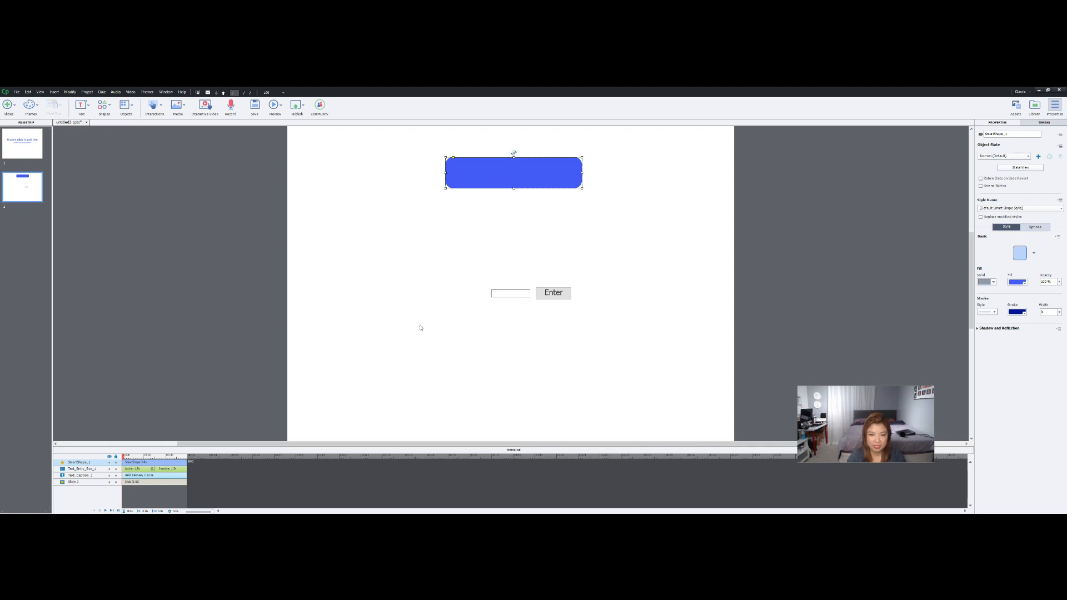
left_click(178, 468)
left_click(176, 475)
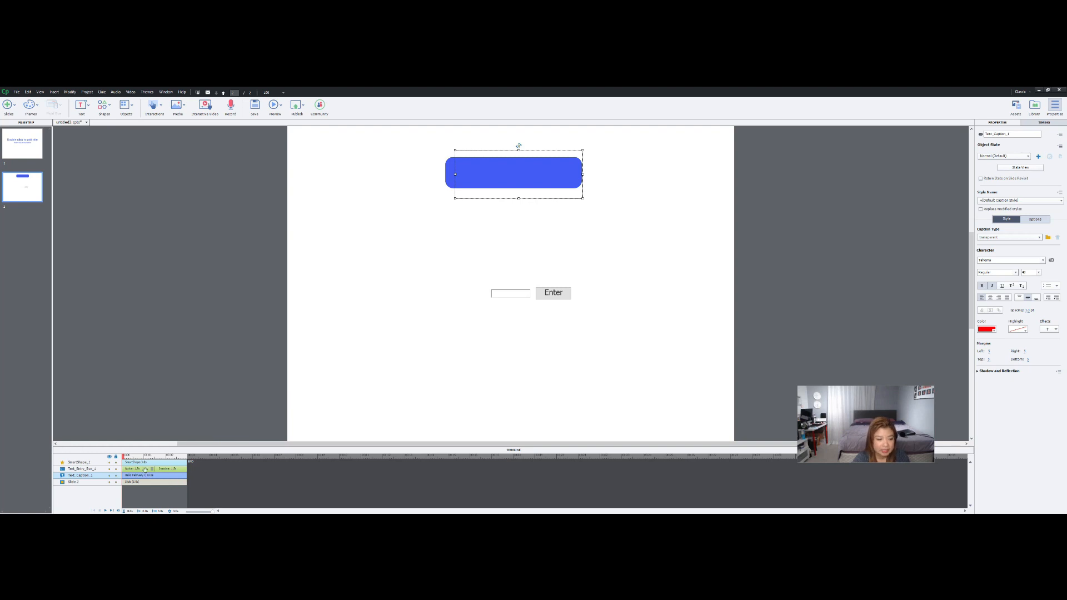
left_click(177, 462)
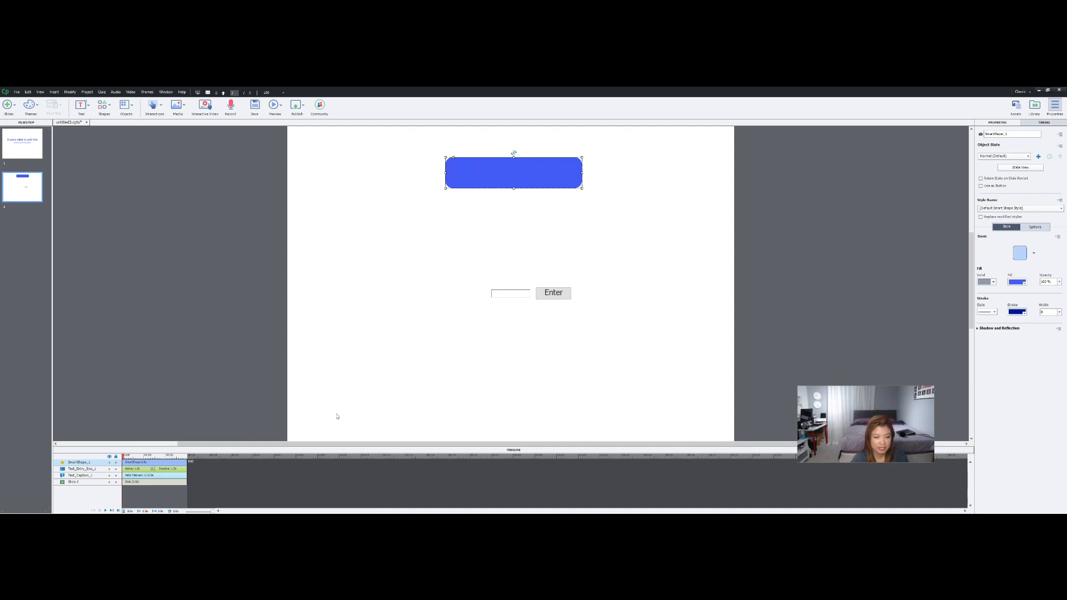
Move the "Hello February :)" caption's track above the rounded rectangle's so the text sits in front of the shape.
left_click(172, 476)
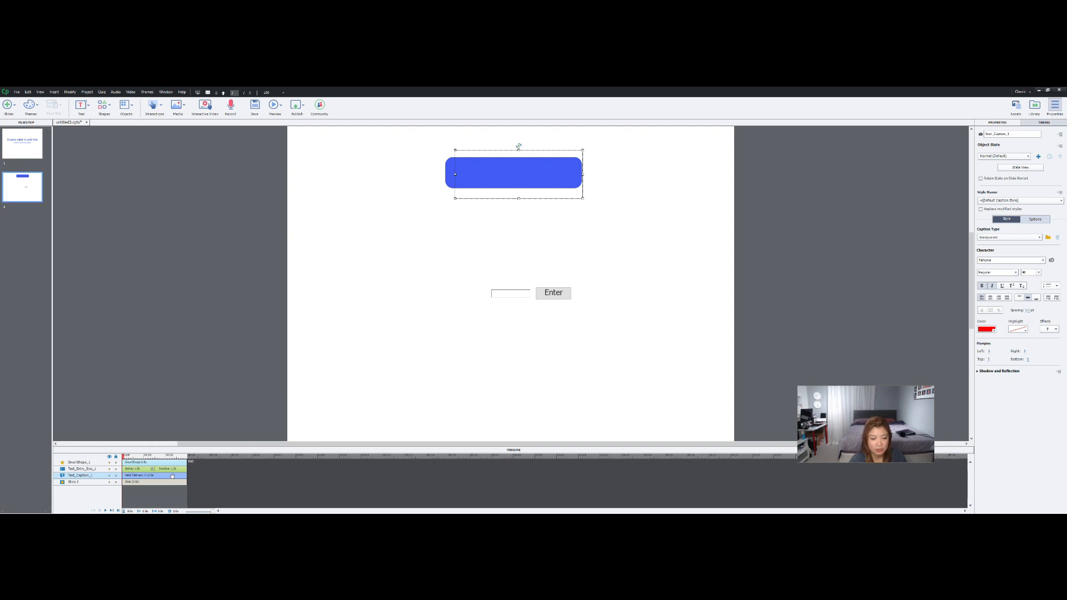
left_click_drag(172, 476, 172, 462)
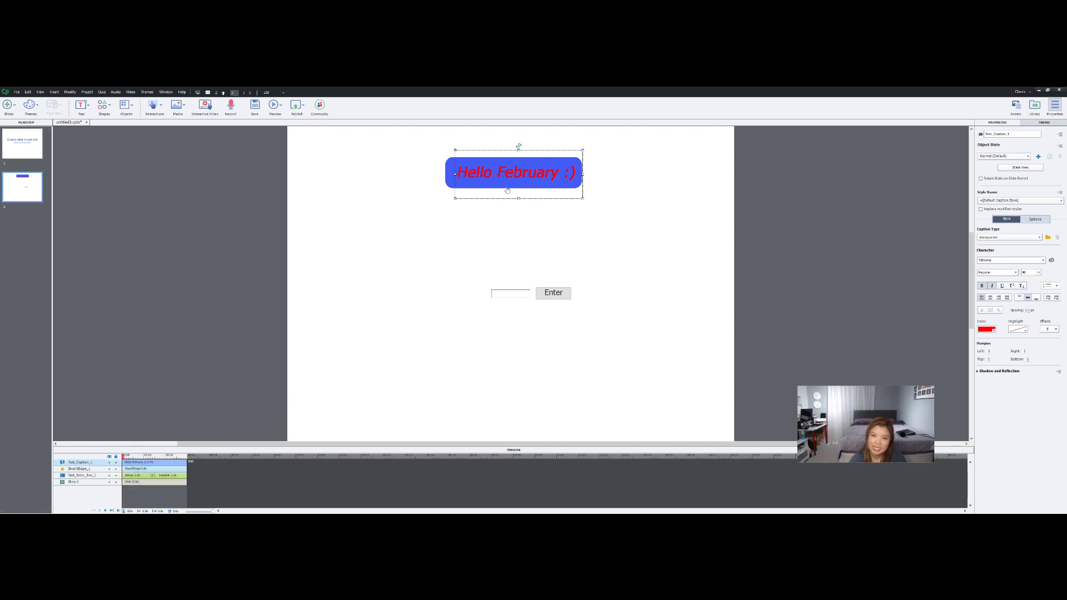
left_click(563, 231)
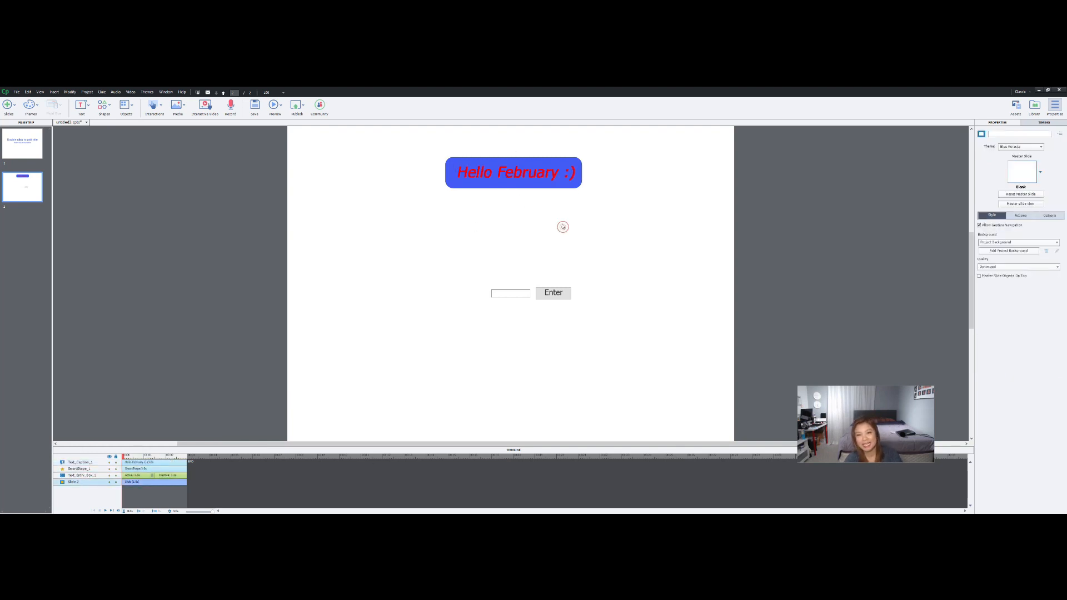
Change the font color of the whole "Hello February :)" caption to white.
double_click(535, 176)
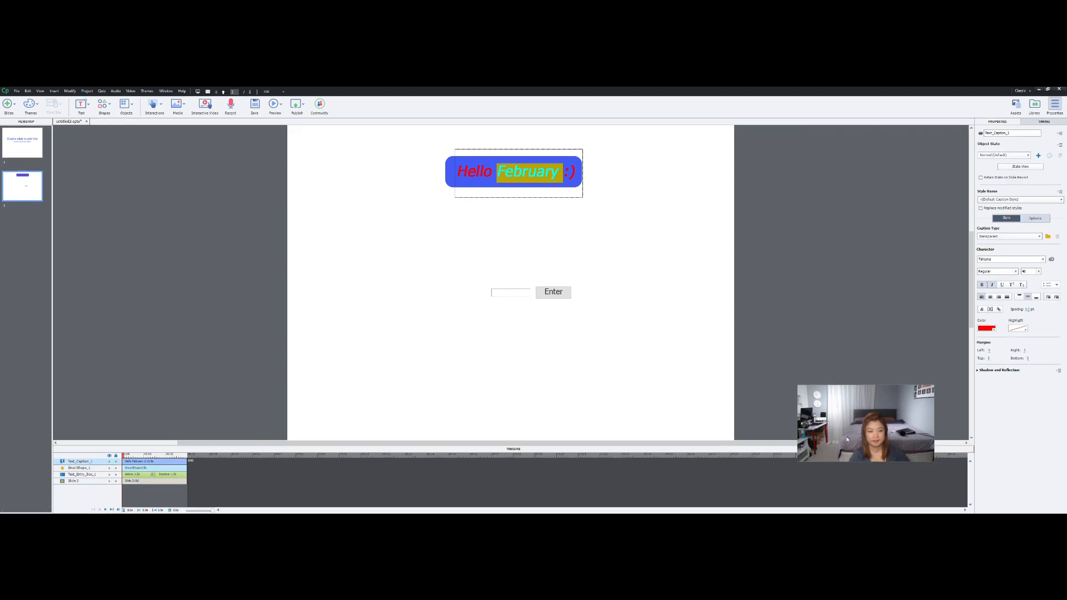
left_click(513, 177)
key("ctrl+a")
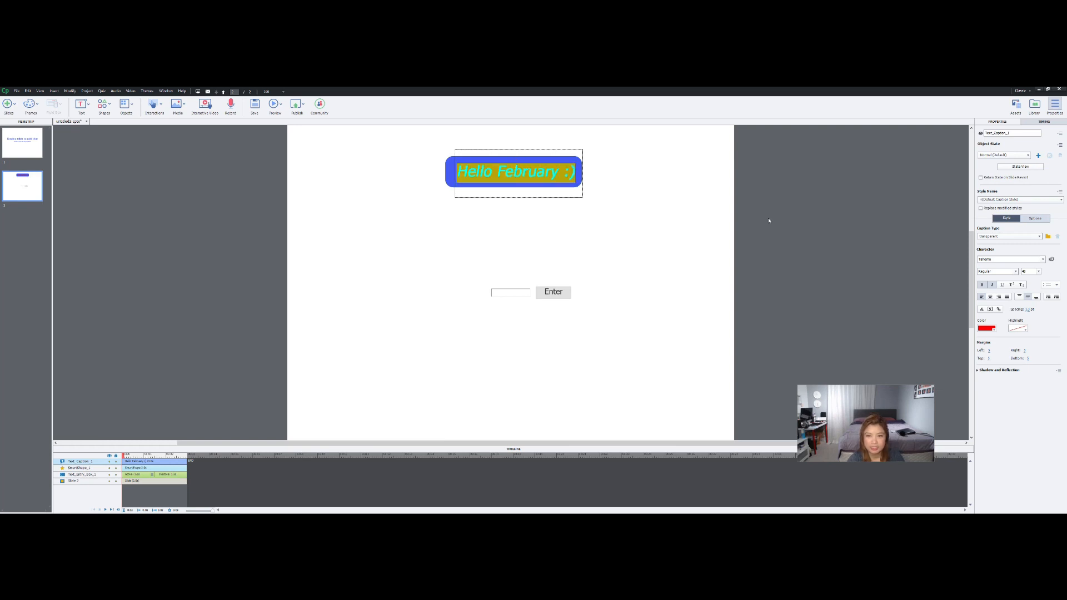
left_click(989, 328)
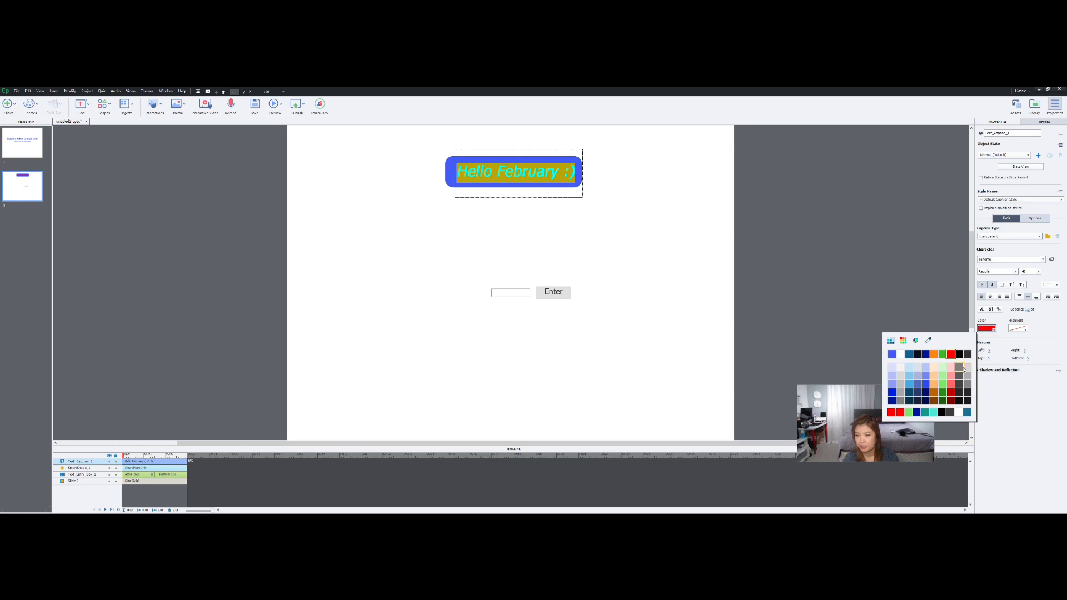
left_click(900, 371)
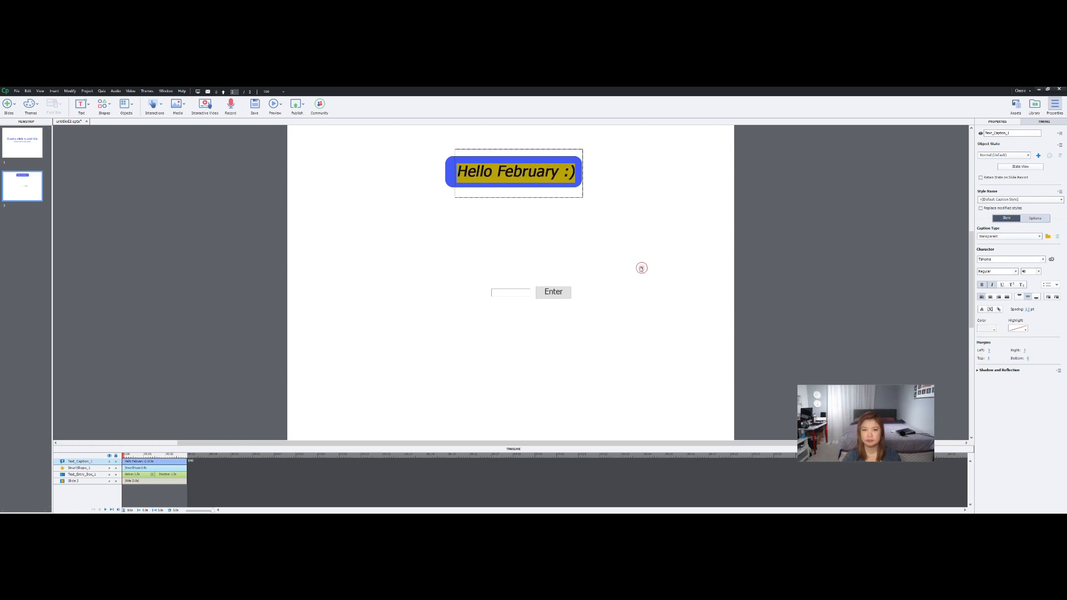
left_click(579, 233)
left_click(470, 205)
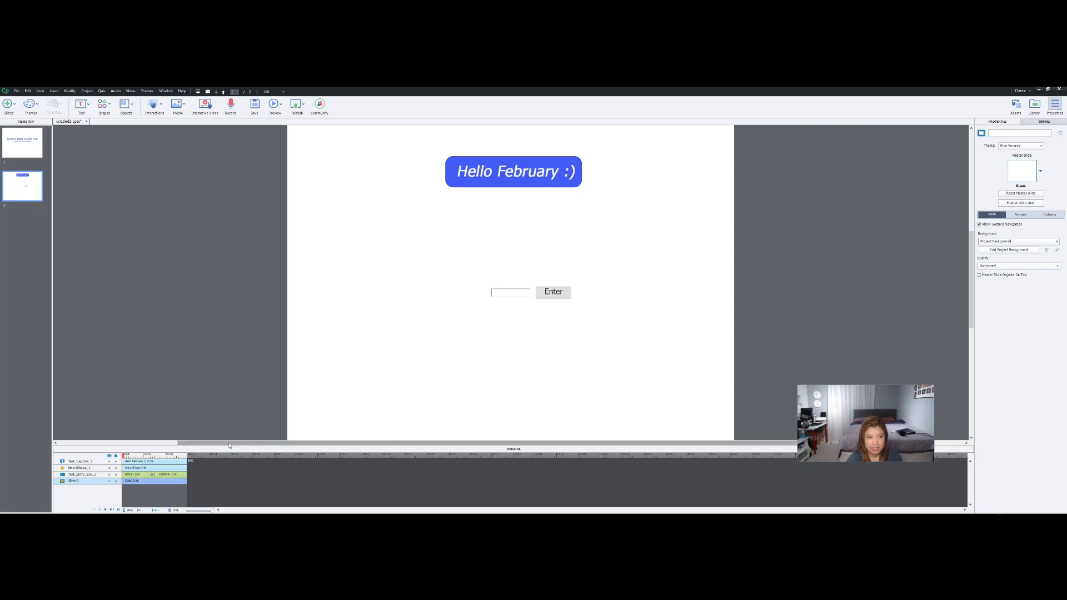
Draw a small downward arrow shape on the slide to the right of the caption and fill it with red.
left_click(102, 105)
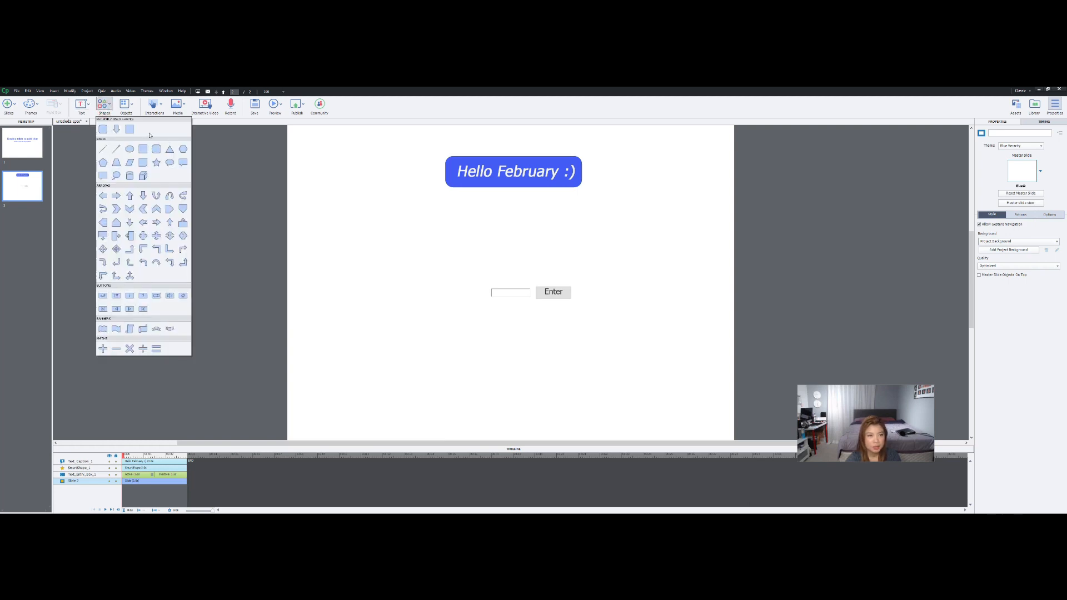
left_click(116, 129)
left_click_drag(653, 173, 678, 217)
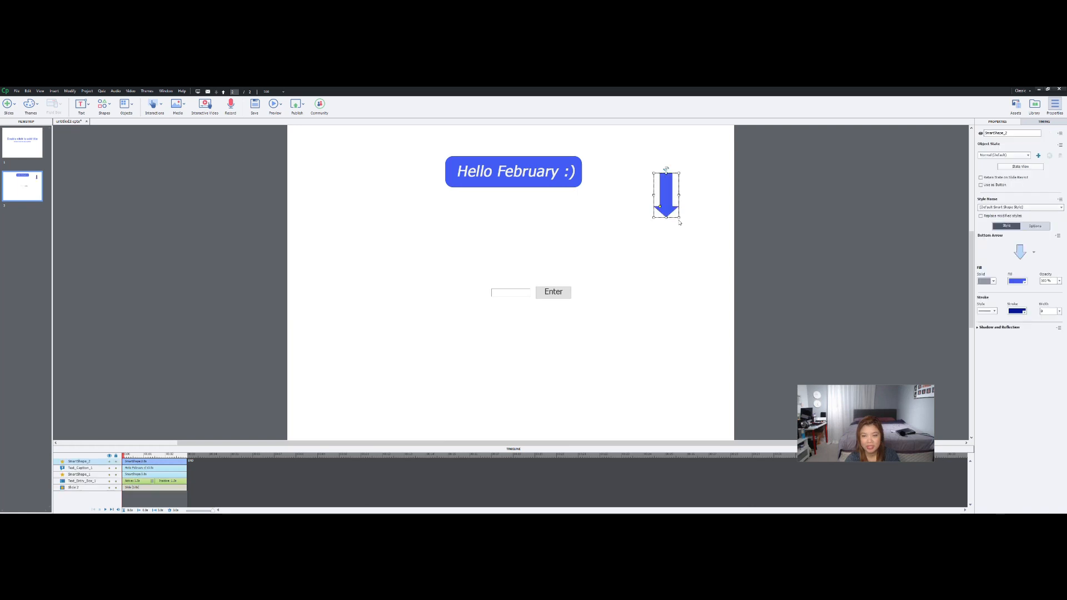
left_click(1021, 281)
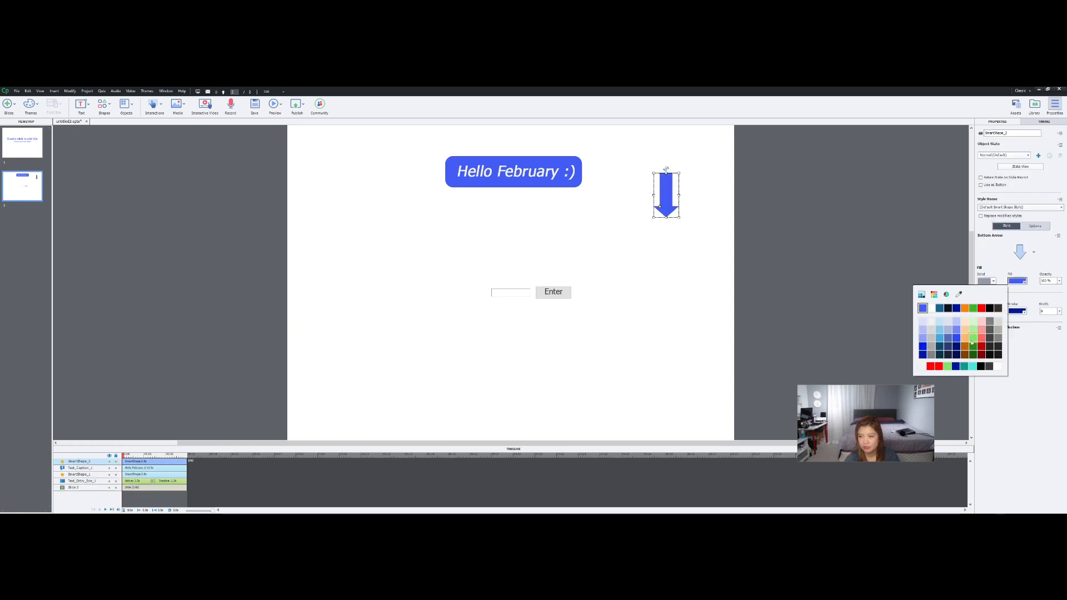
left_click(934, 367)
left_click(679, 258)
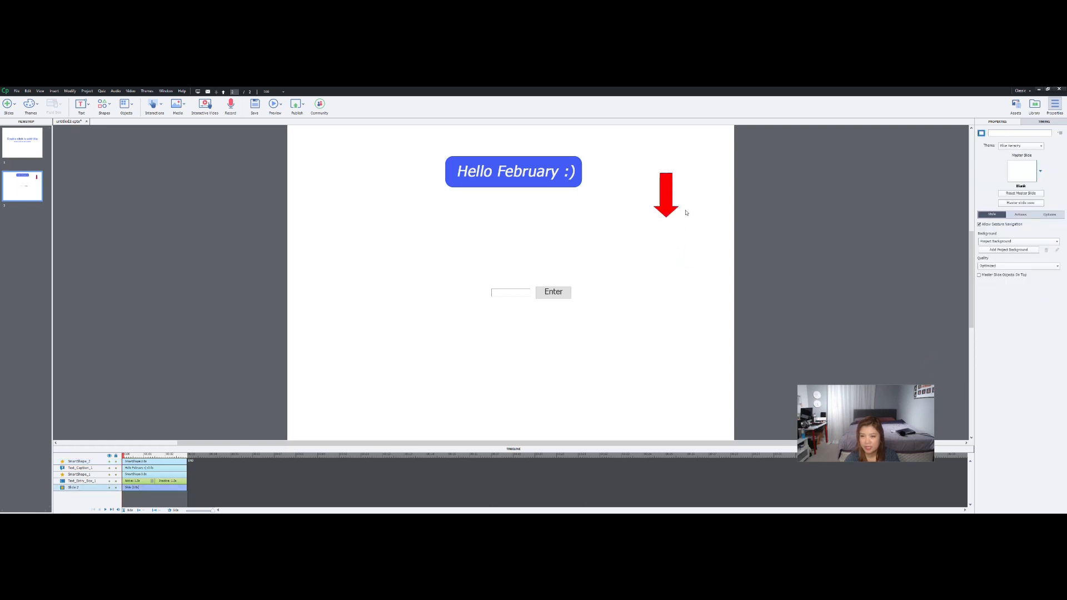
Set the red arrow shape to be used as a button.
left_click(662, 194)
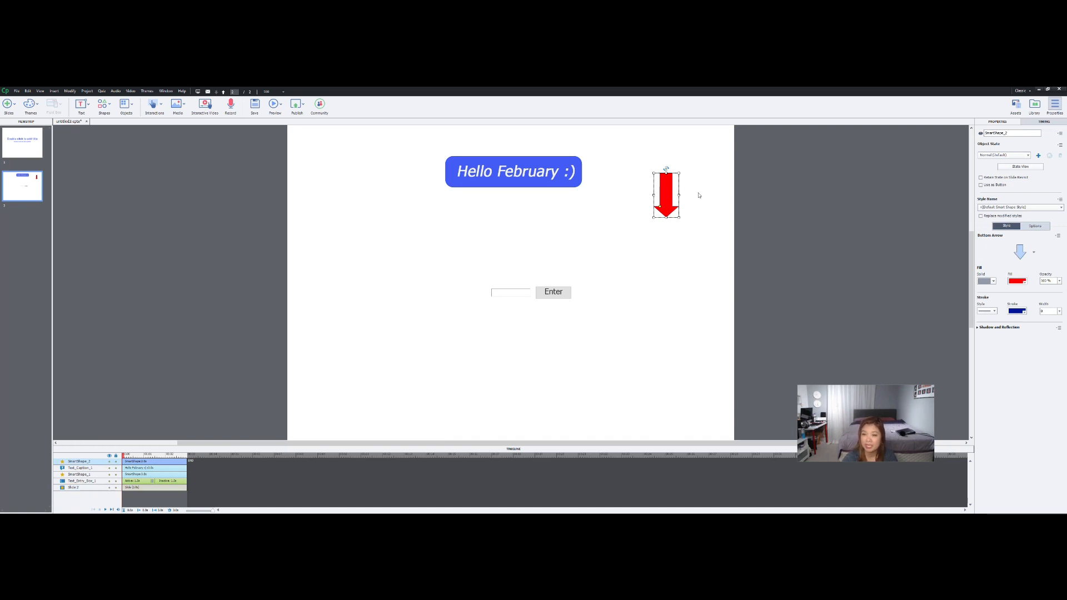
left_click(667, 191)
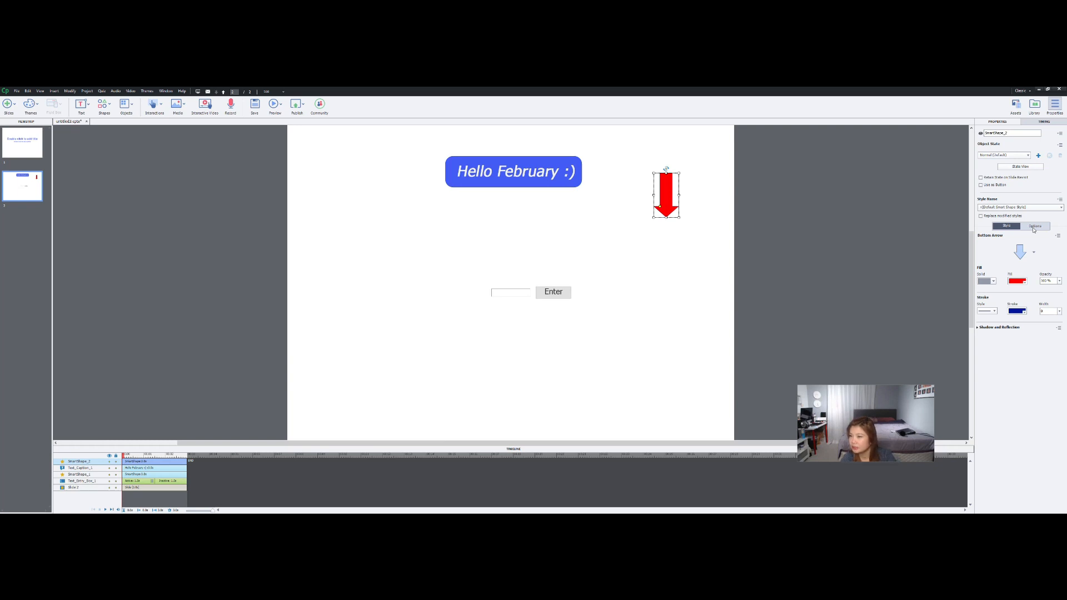
left_click(981, 185)
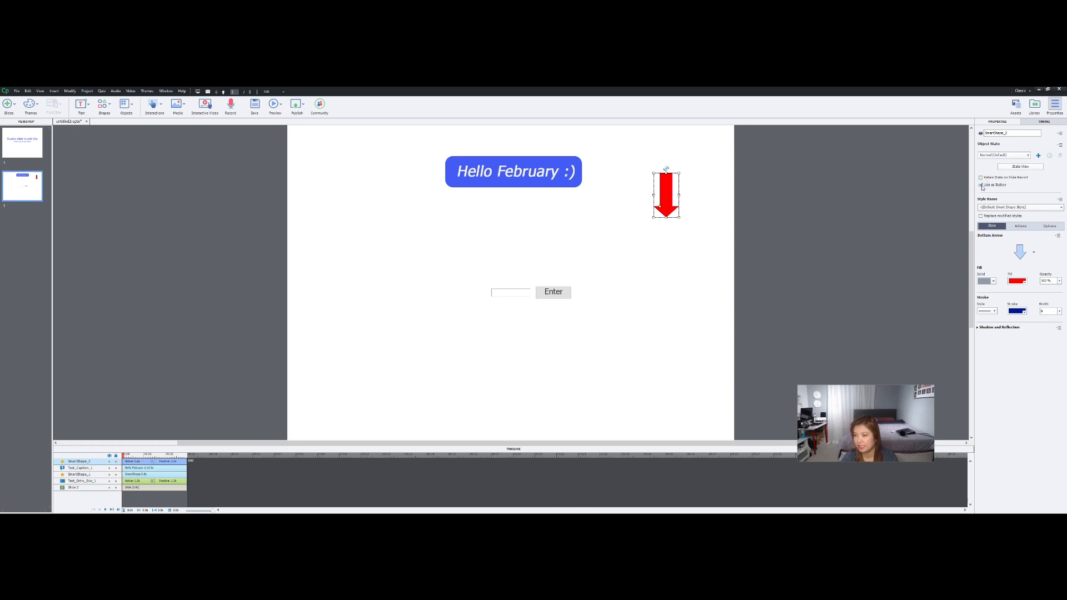
Try Jump to slide as the arrow button's On Success action and switch it back to Go to the next slide.
left_click(1022, 226)
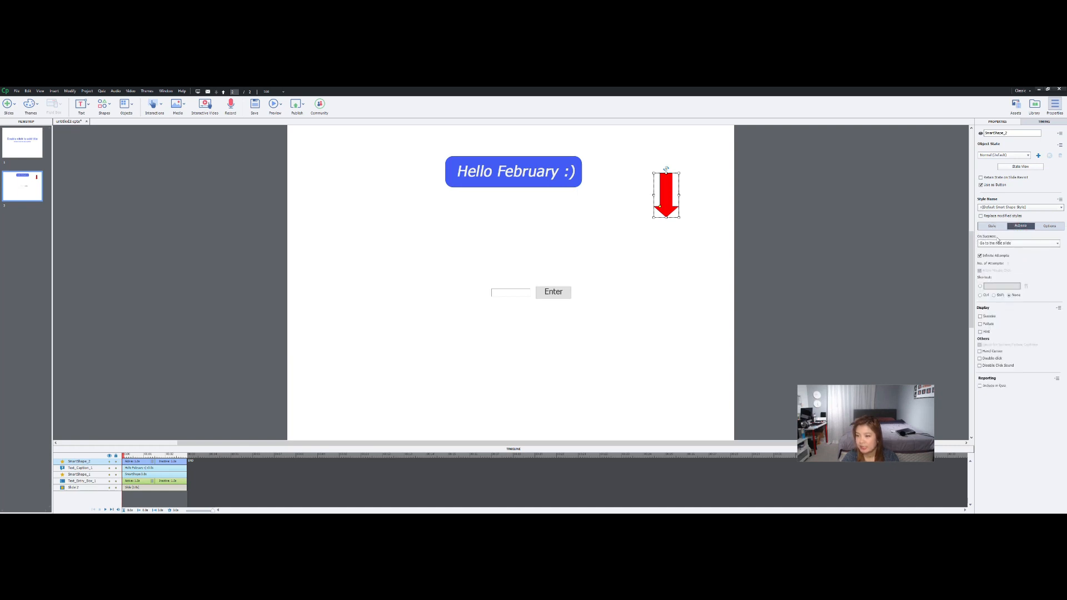
left_click(1018, 244)
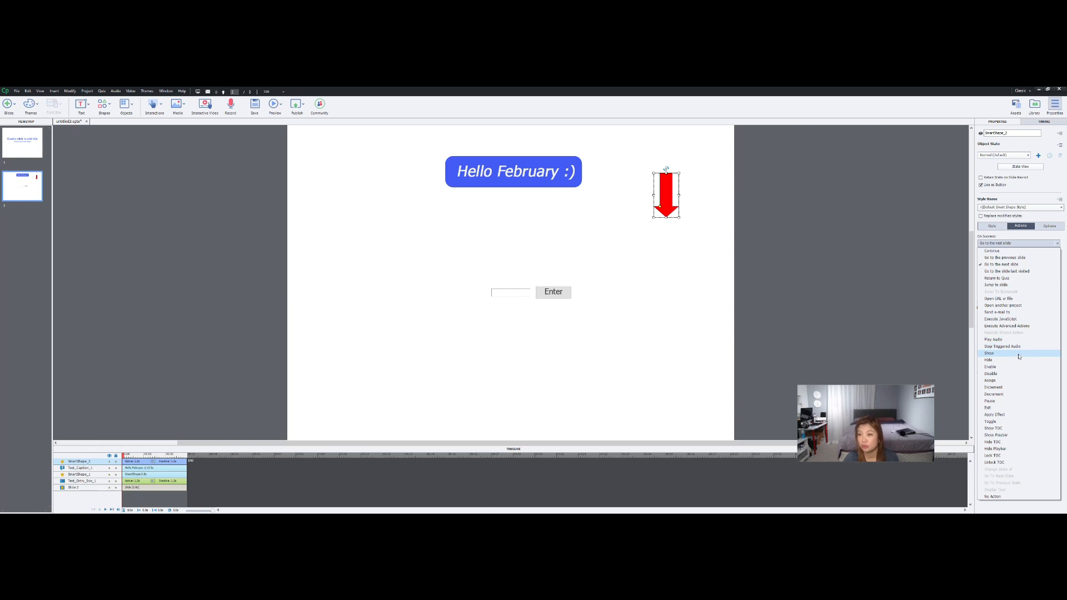
left_click(1037, 285)
left_click(1010, 256)
left_click(1011, 256)
left_click(1022, 242)
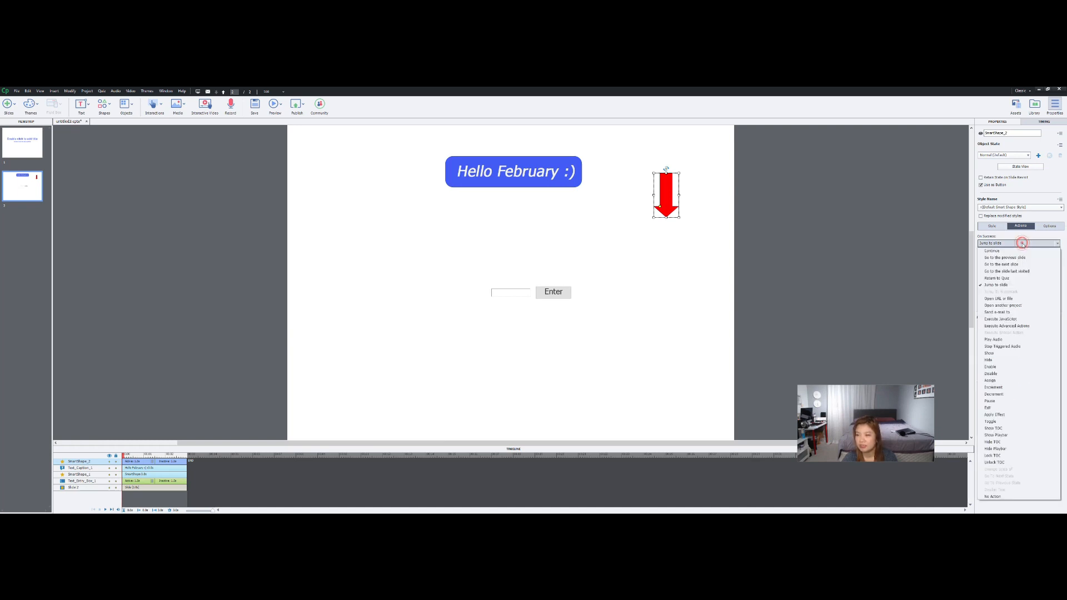
left_click(1021, 264)
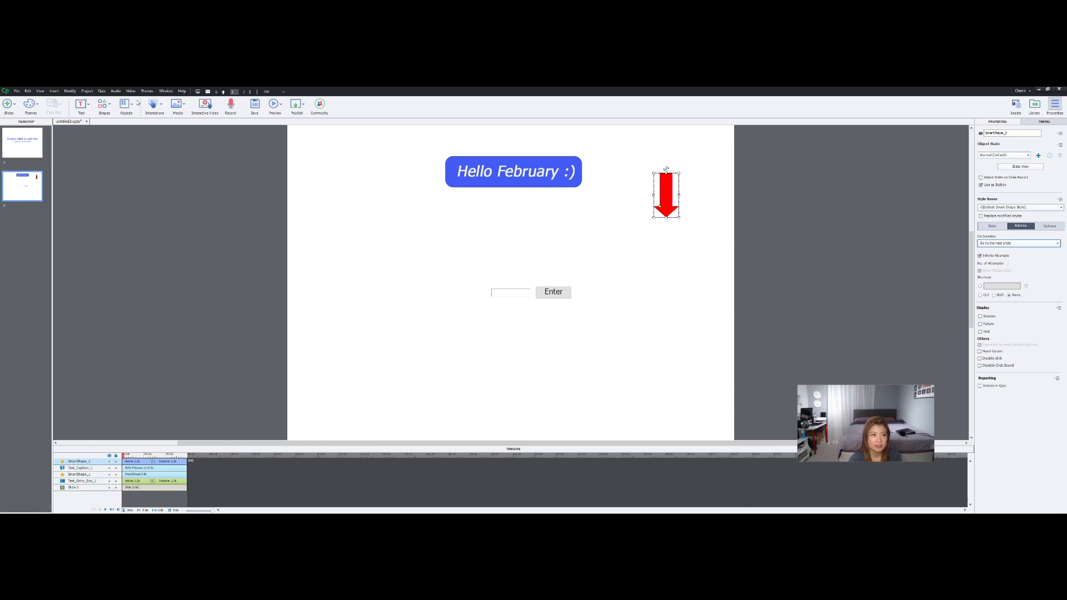
Insert a highlight box and place it over the ":)" at the end of the caption.
left_click(126, 107)
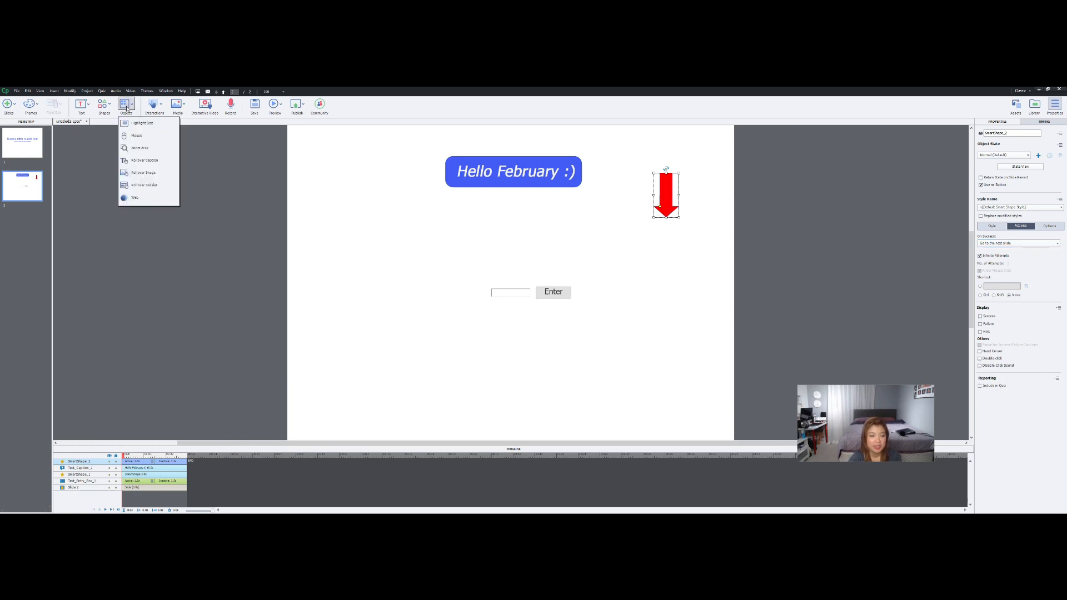
left_click(147, 127)
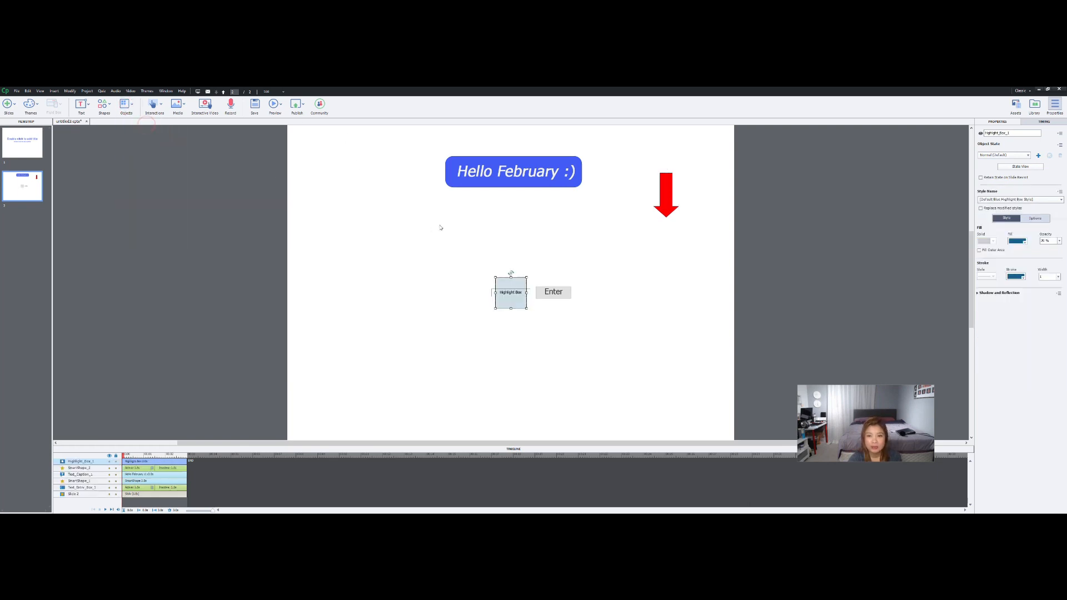
mouse_move(511, 303)
left_mouse_down()
mouse_move(583, 330)
mouse_move(600, 305)
mouse_move(574, 183)
mouse_move(581, 171)
left_mouse_up()
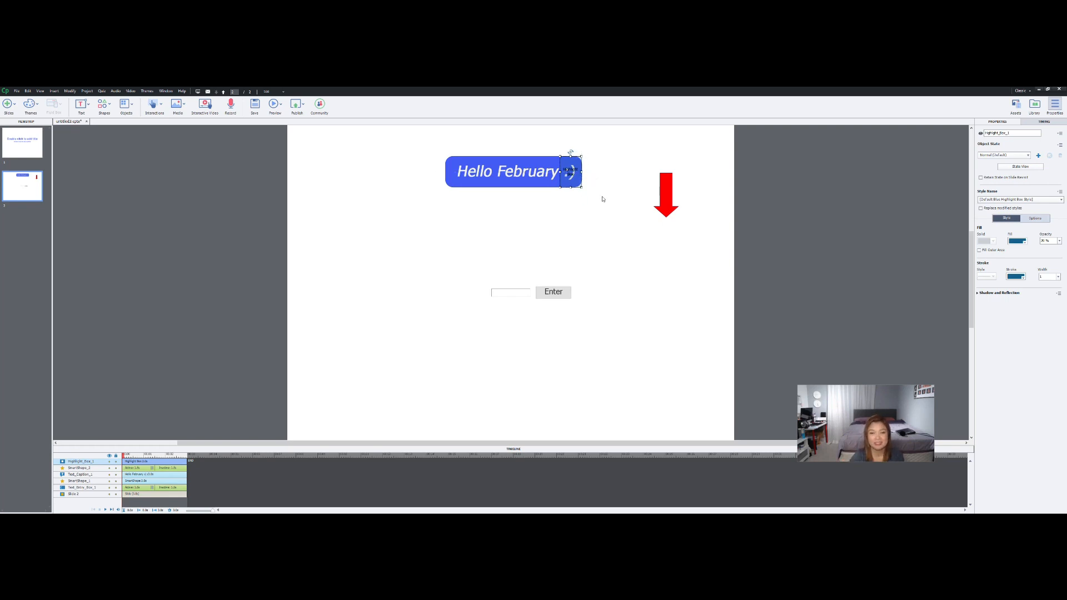
Insert a mouse movement whose path starts left of the caption and ends on the Enter button.
left_click(132, 105)
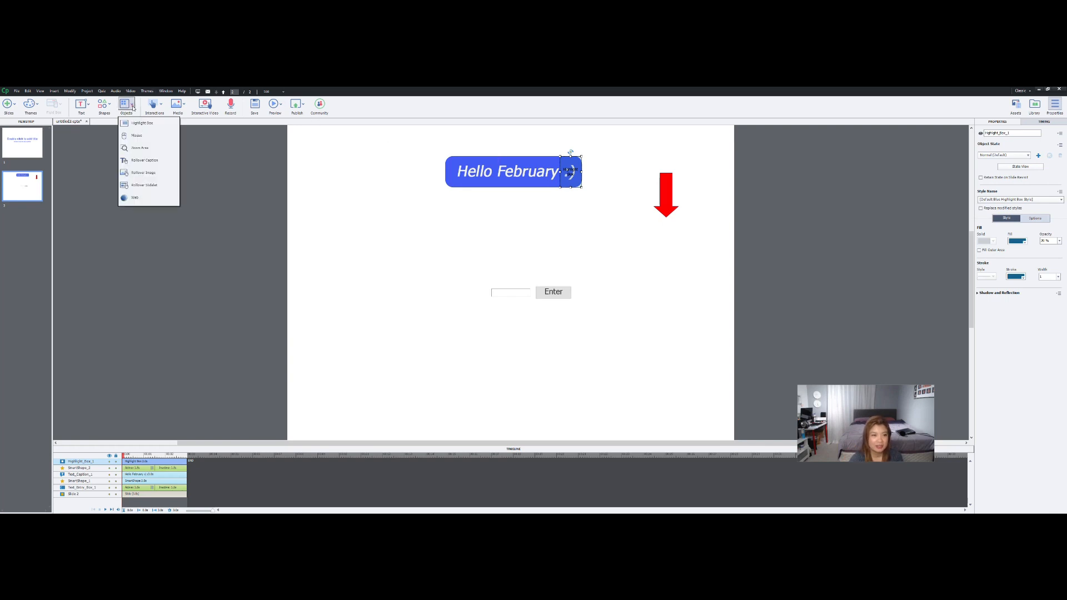
left_click(141, 139)
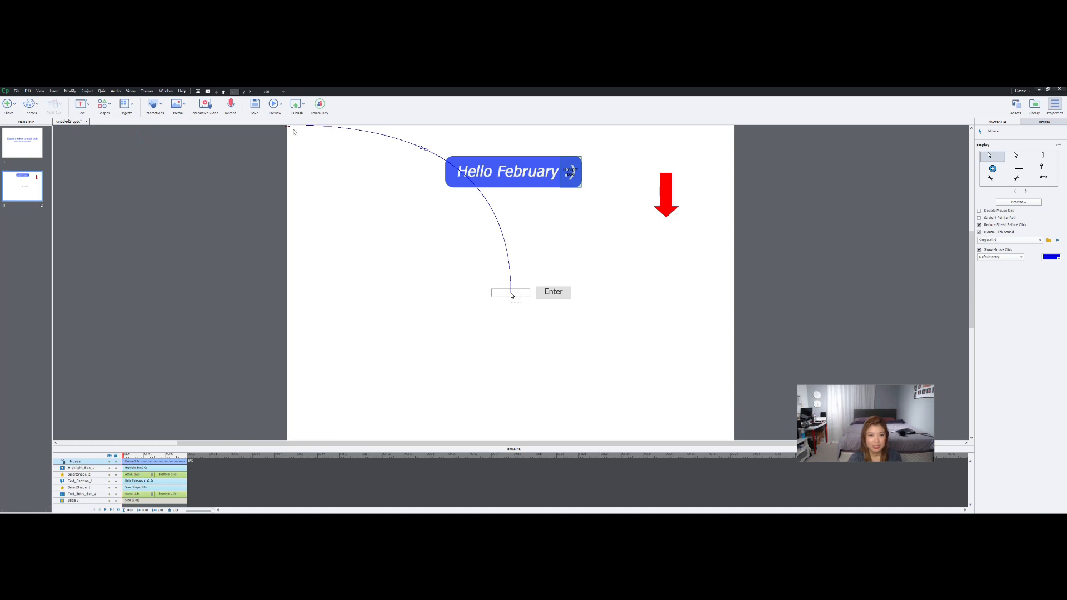
left_click_drag(288, 127, 338, 189)
left_click_drag(517, 300, 552, 294)
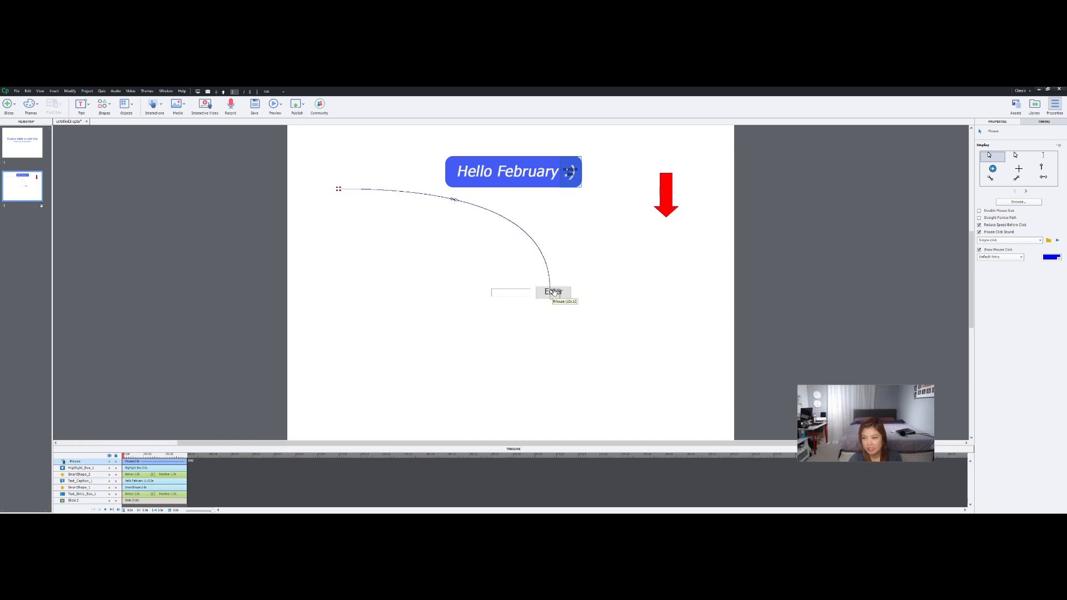
Insert a zoom area with its source over the word "Hello" and its destination below and right of the Enter button.
left_click(132, 105)
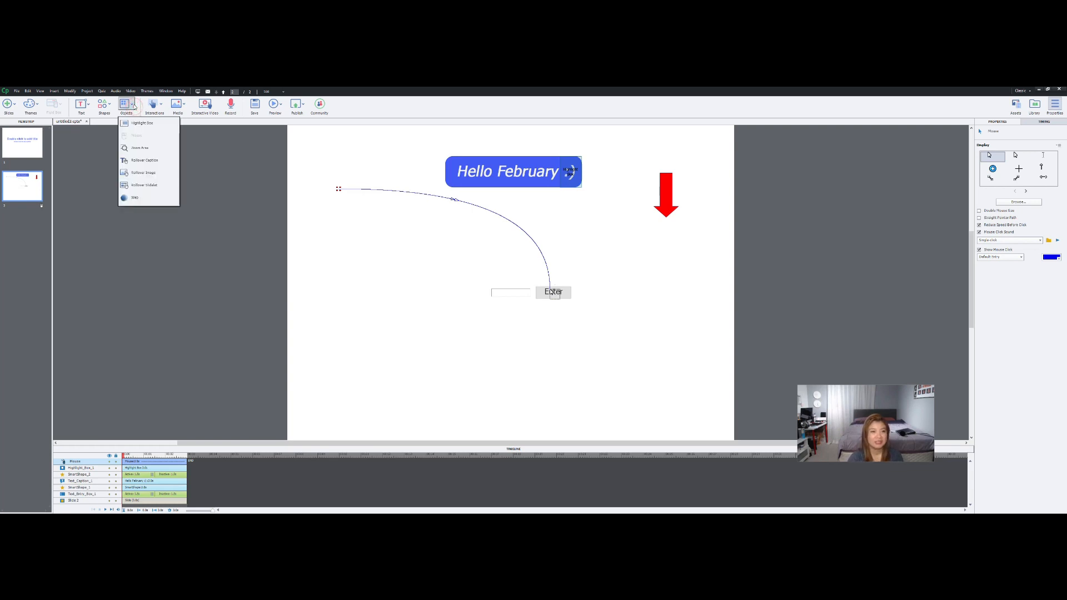
left_click(145, 149)
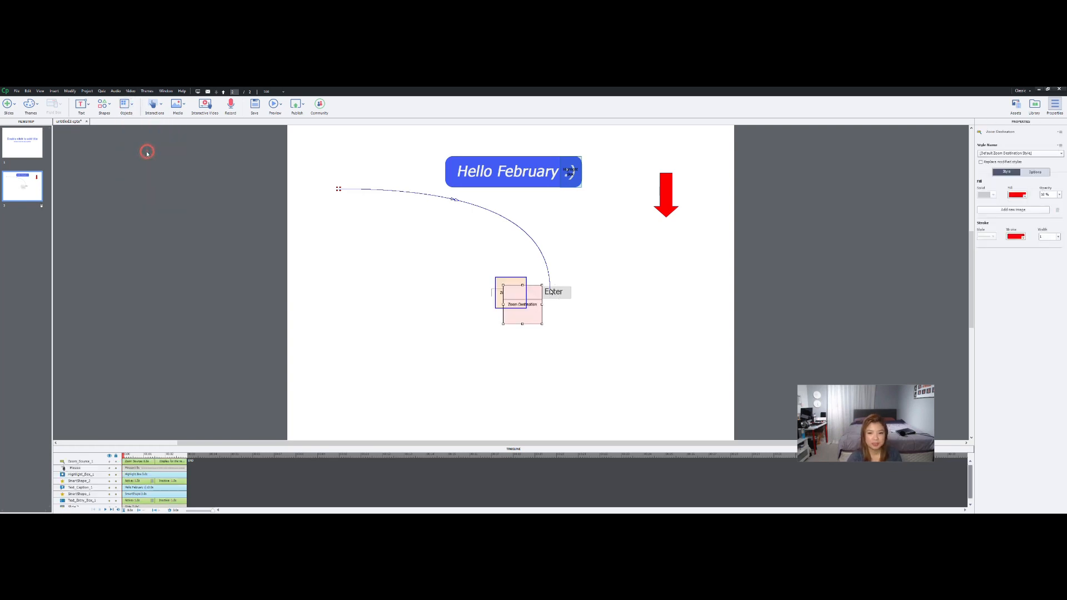
left_click_drag(523, 311, 616, 354)
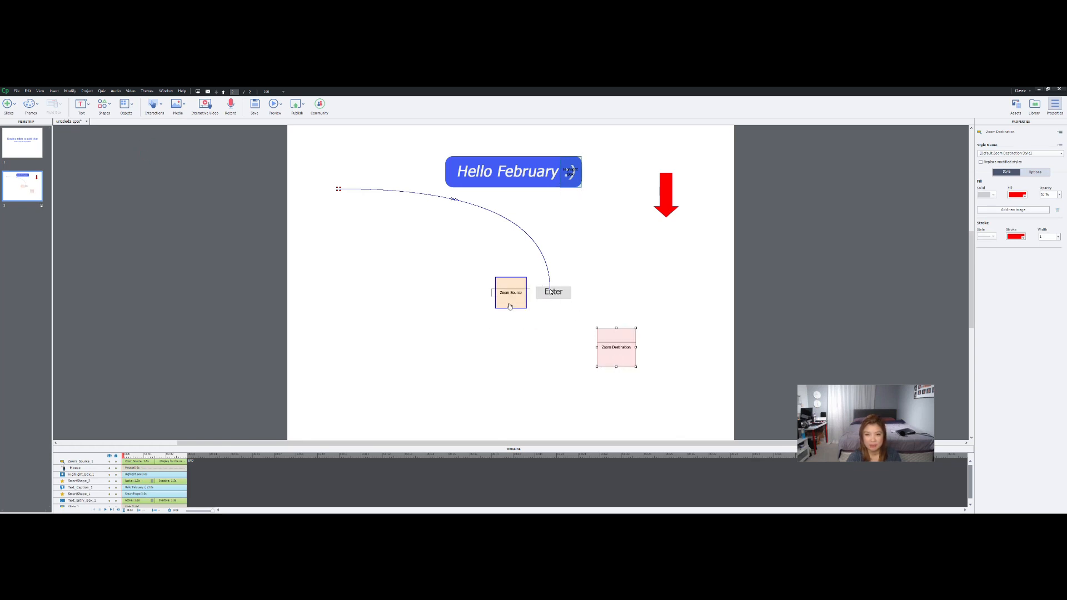
left_click_drag(509, 306, 494, 172)
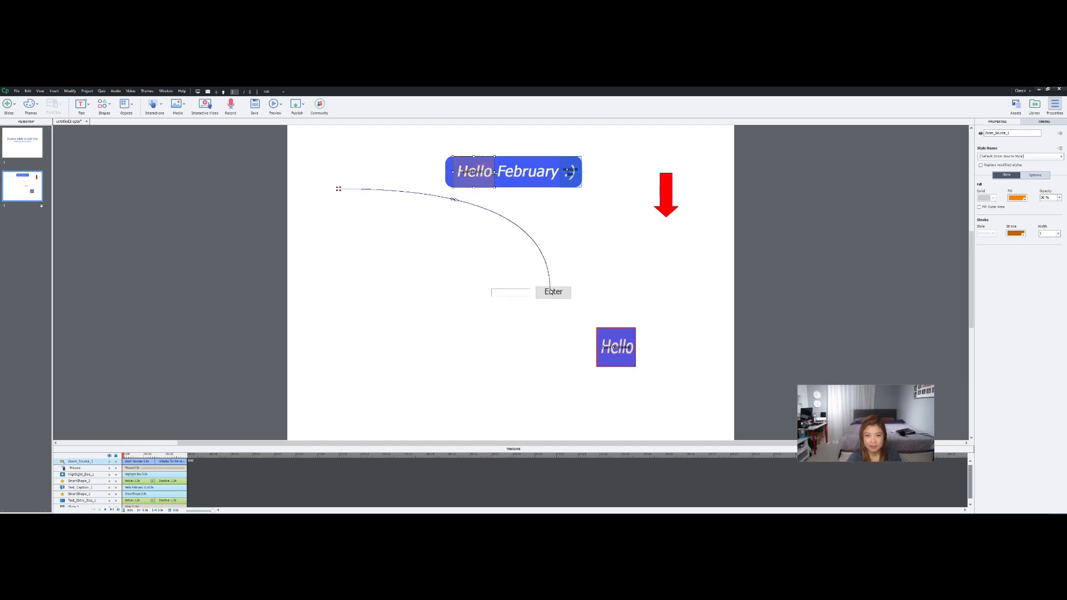
Enlarge the zoom destination to roughly twice its size and shift it slightly down and left.
left_click(628, 365)
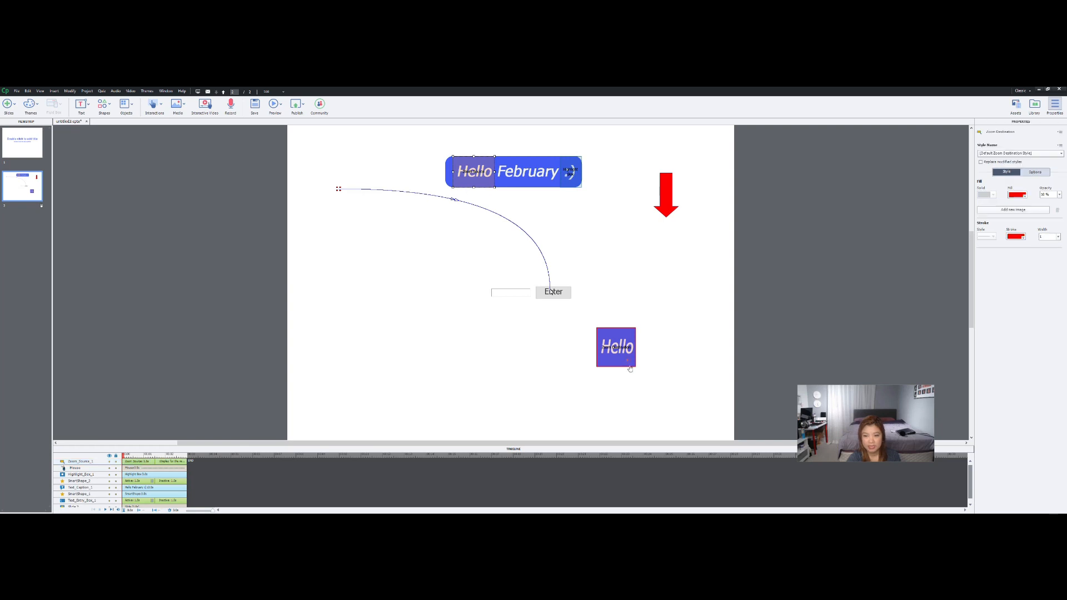
left_click_drag(636, 366, 689, 395)
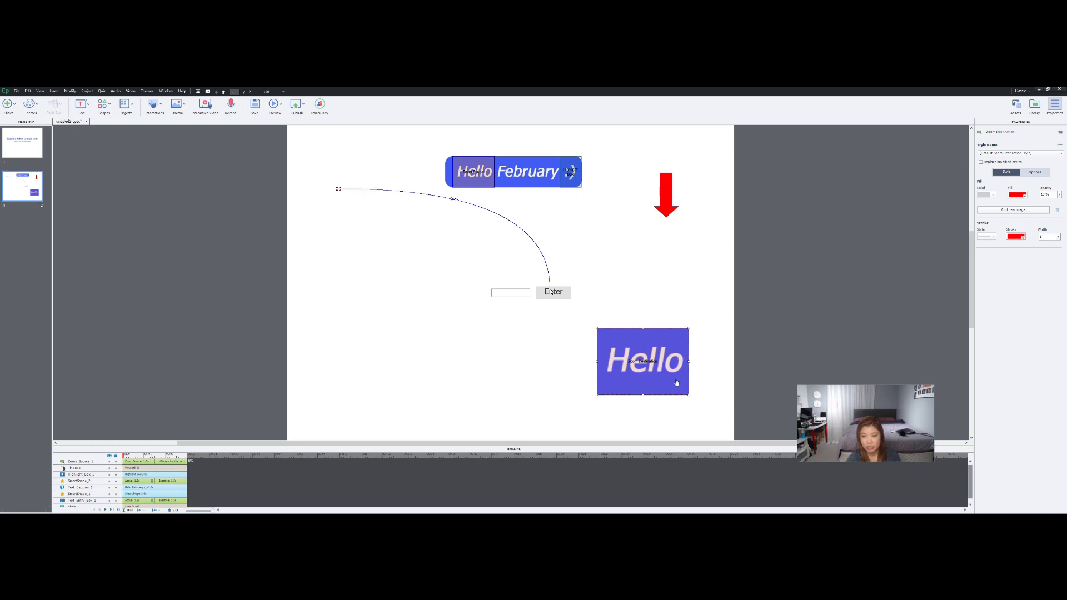
mouse_move(661, 366)
left_mouse_down()
mouse_move(400, 333)
mouse_move(576, 367)
mouse_move(654, 365)
left_mouse_up()
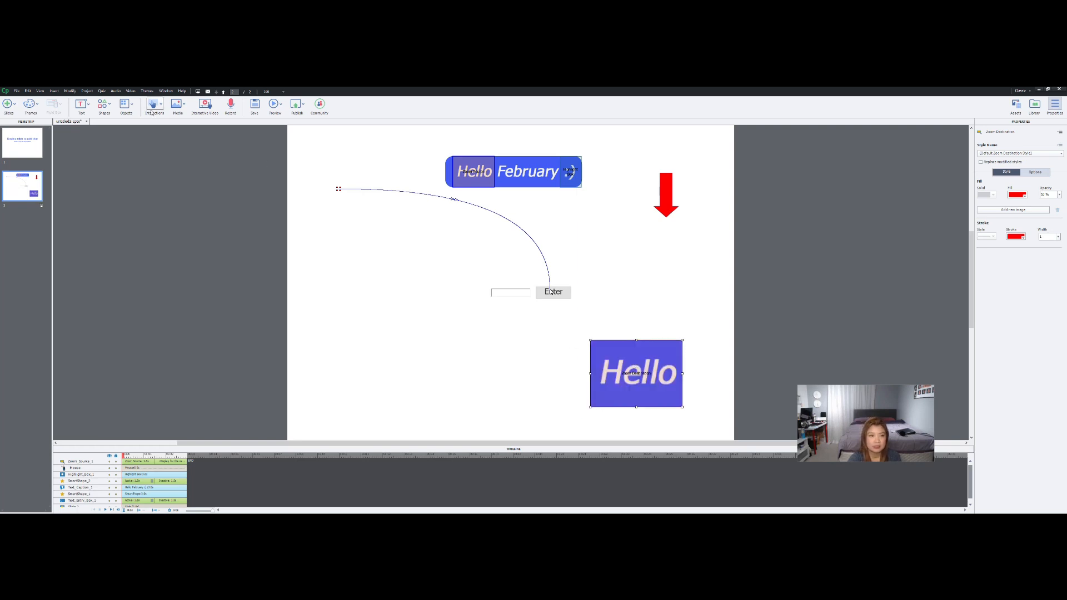
Insert a button and place it on the left part of the slide, above and left of the text entry box.
left_click(133, 106)
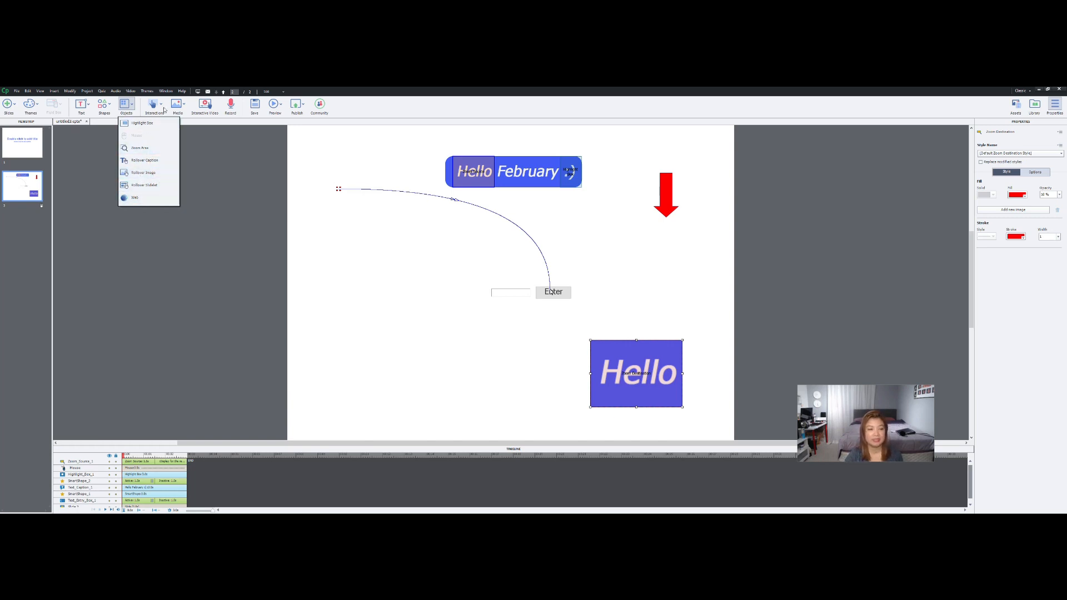
left_click(161, 106)
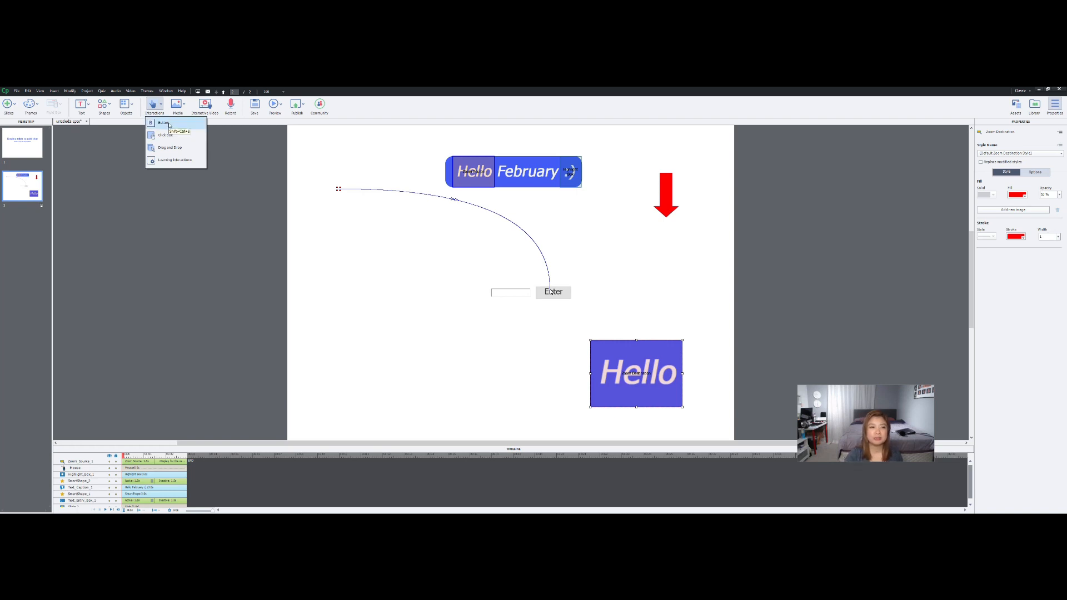
left_click(169, 124)
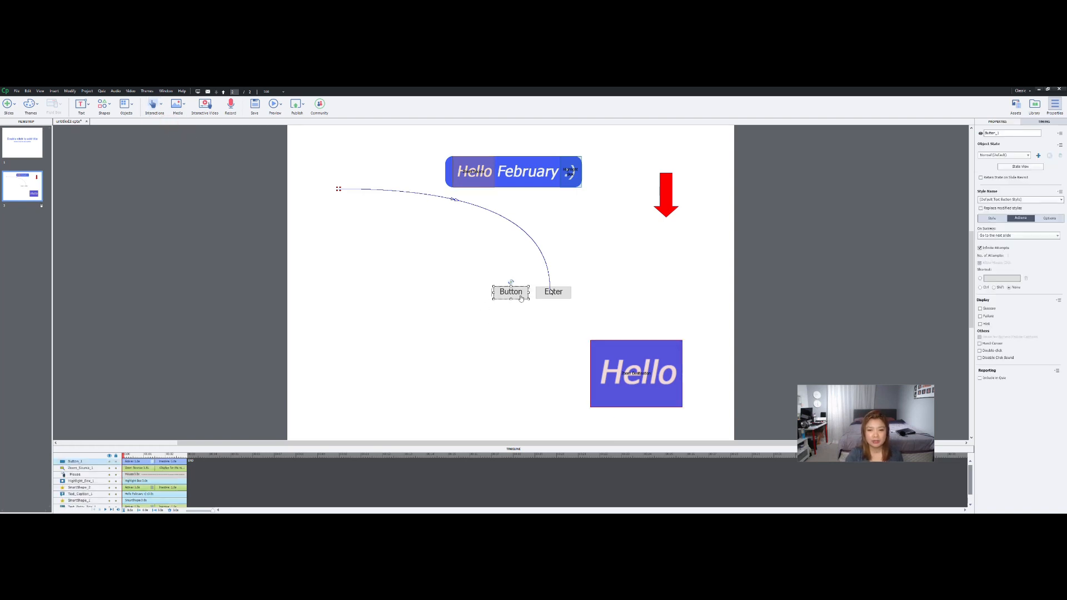
left_click_drag(522, 297, 396, 248)
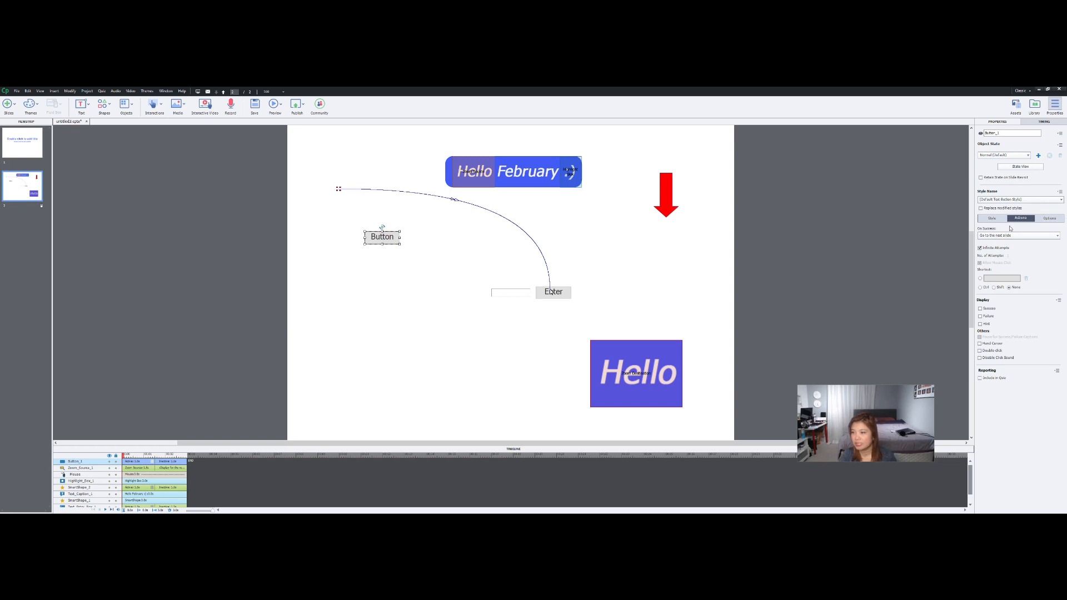
Open the new button's caption for editing in its style properties.
left_click(992, 219)
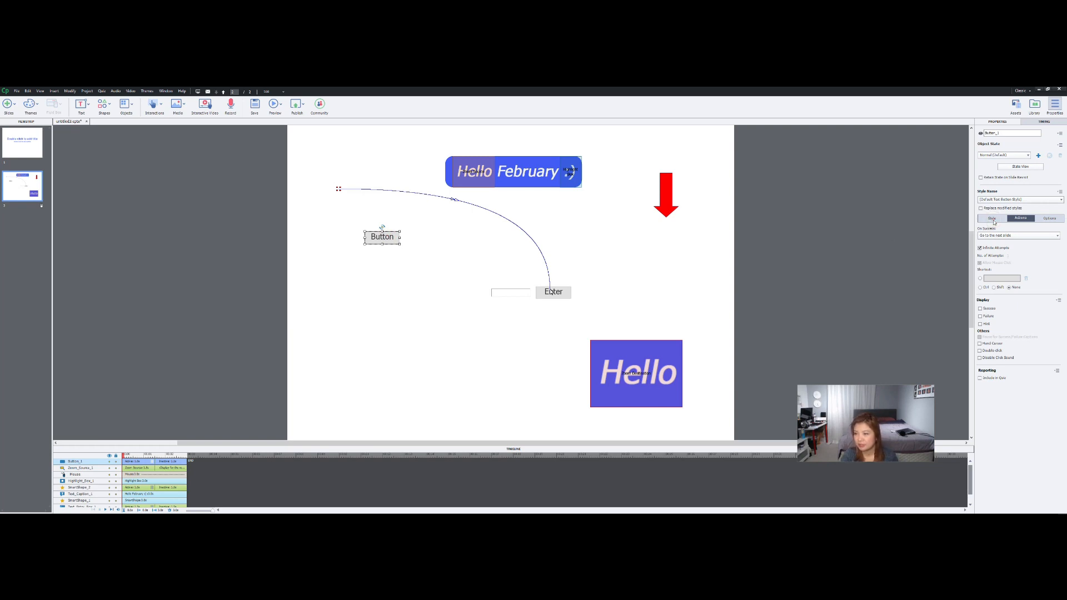
left_click(992, 219)
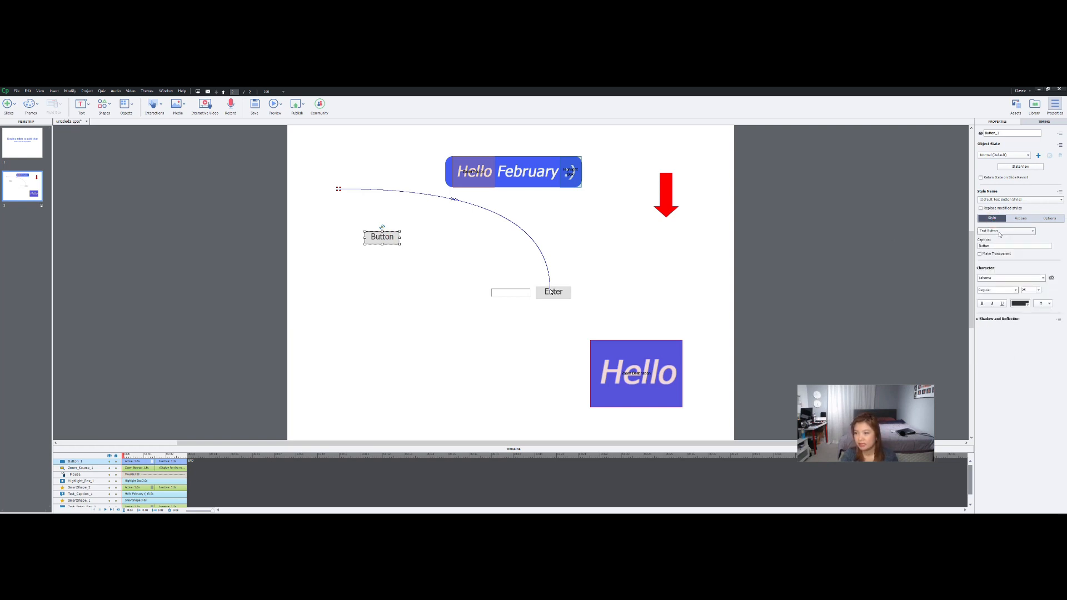
double_click(1000, 246)
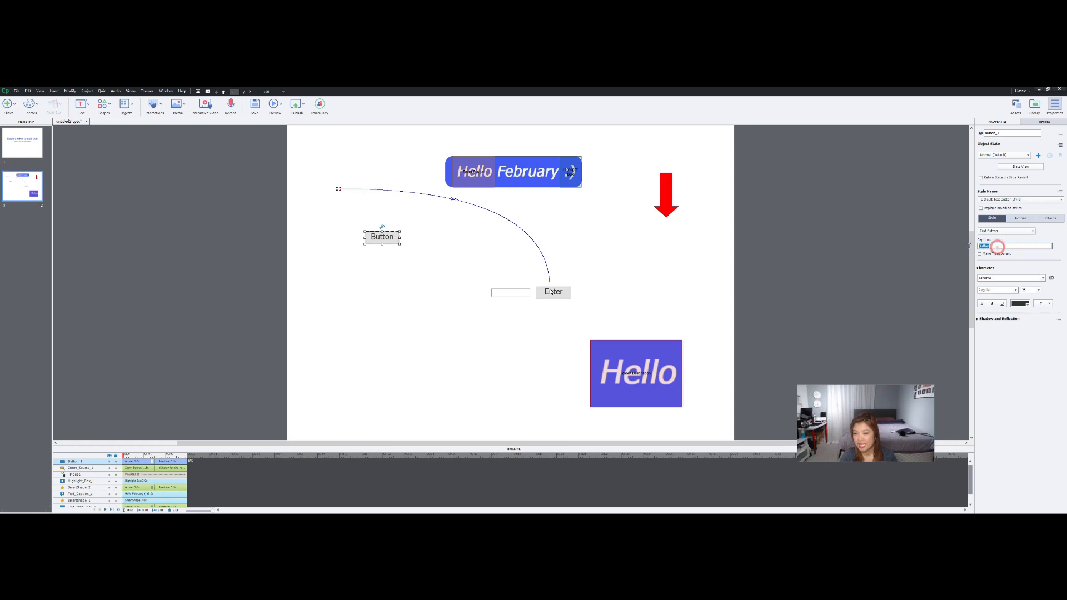